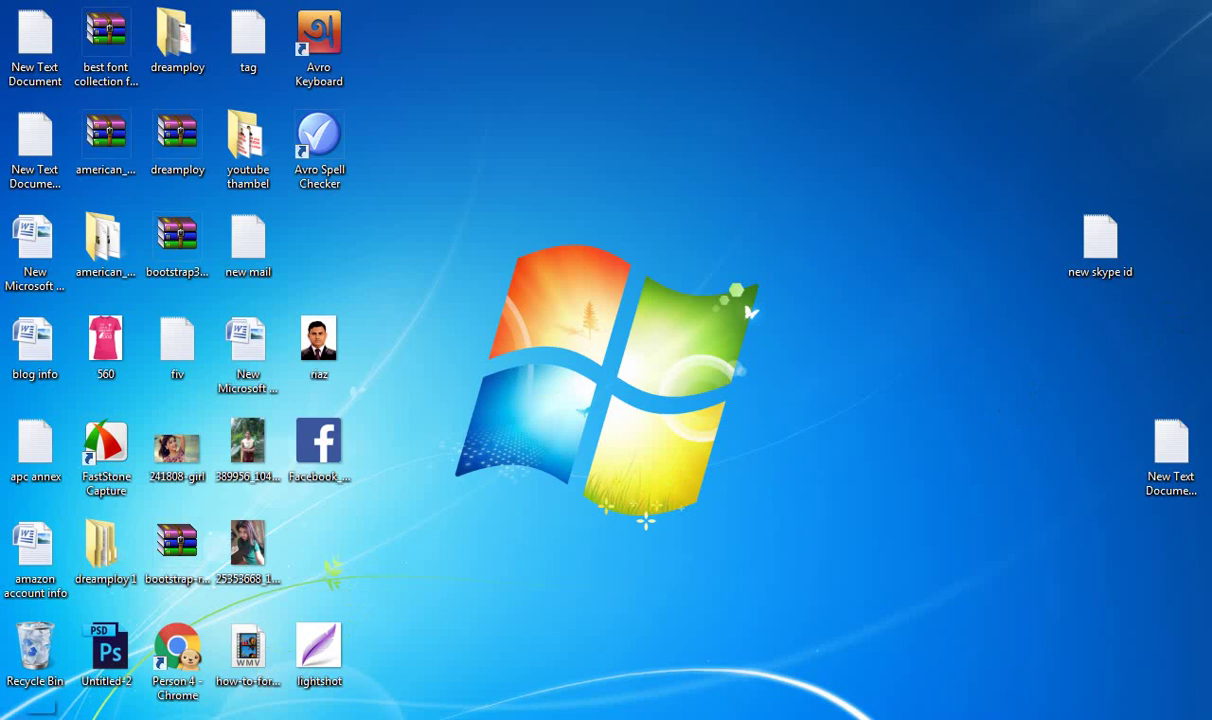
Step: Launch Adobe Photoshop from the desktop and activate the Move tool
key("super")
left_click(85, 282)
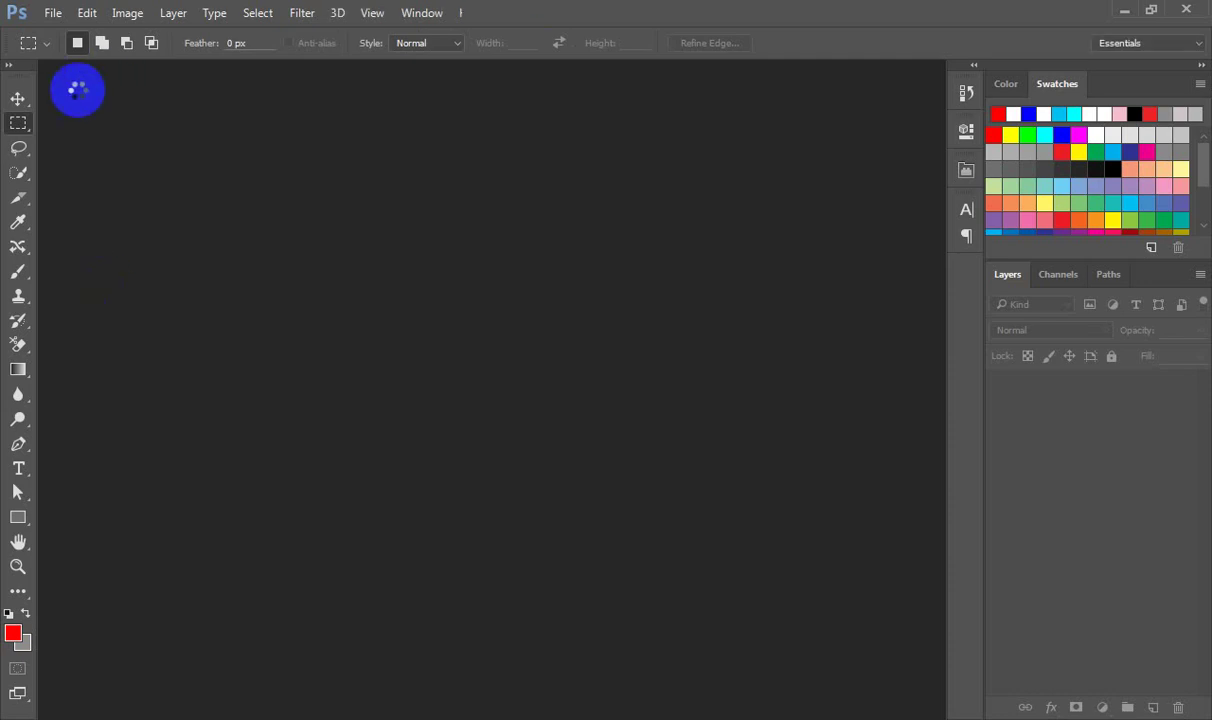
left_click(18, 97)
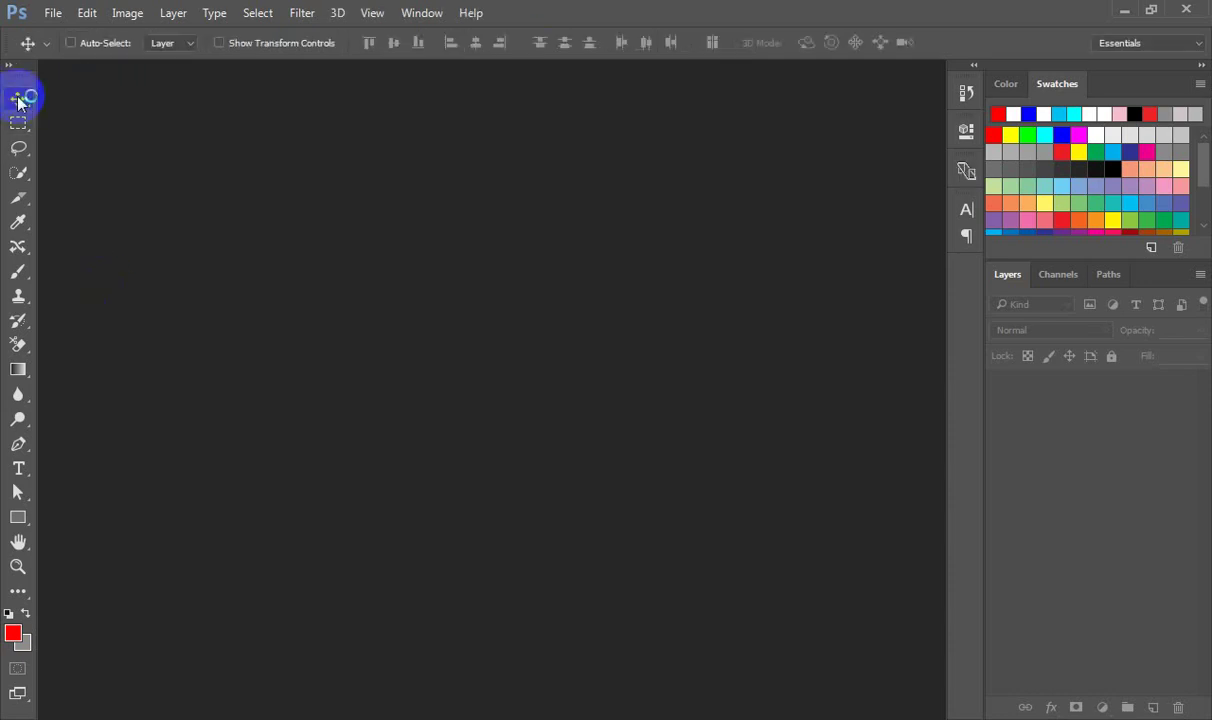
left_click(58, 13)
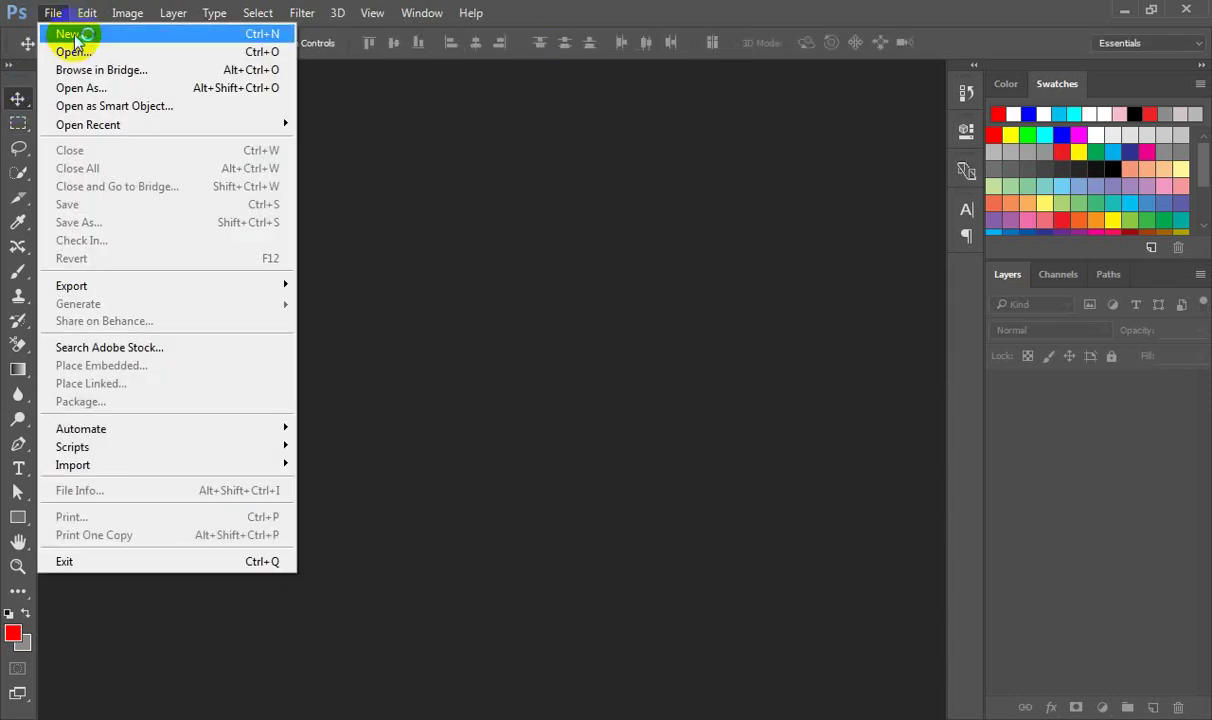
left_click(76, 38)
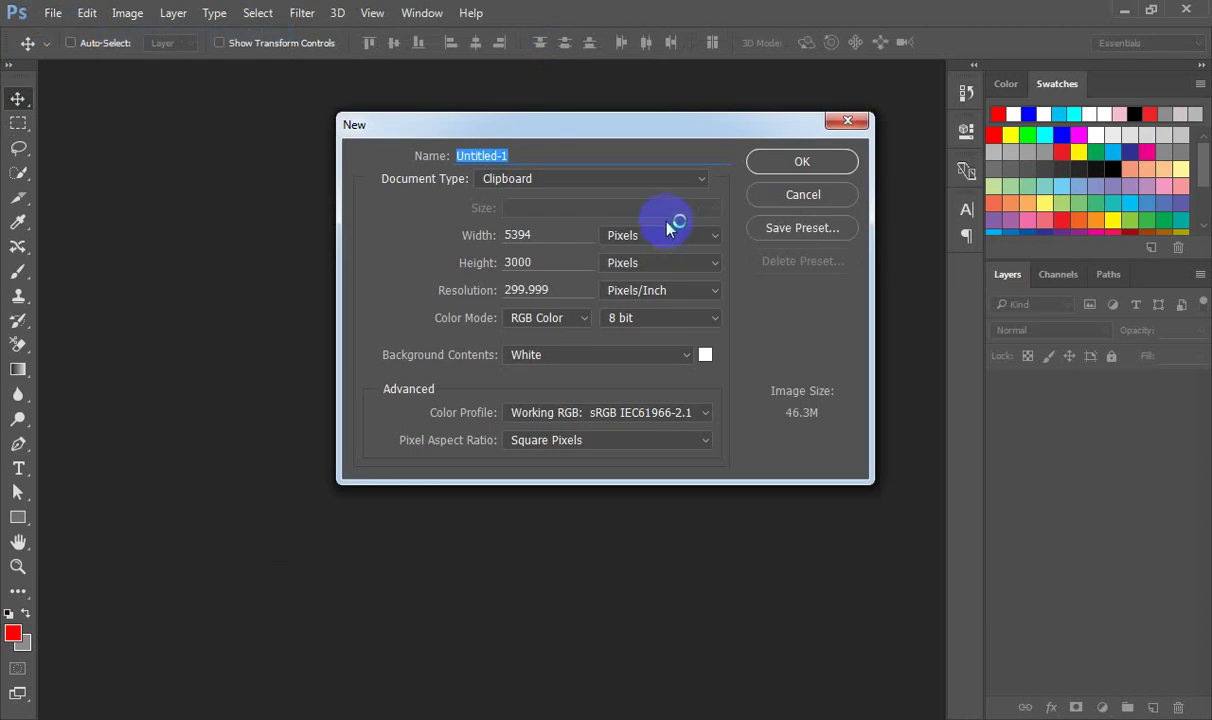
left_click(846, 121)
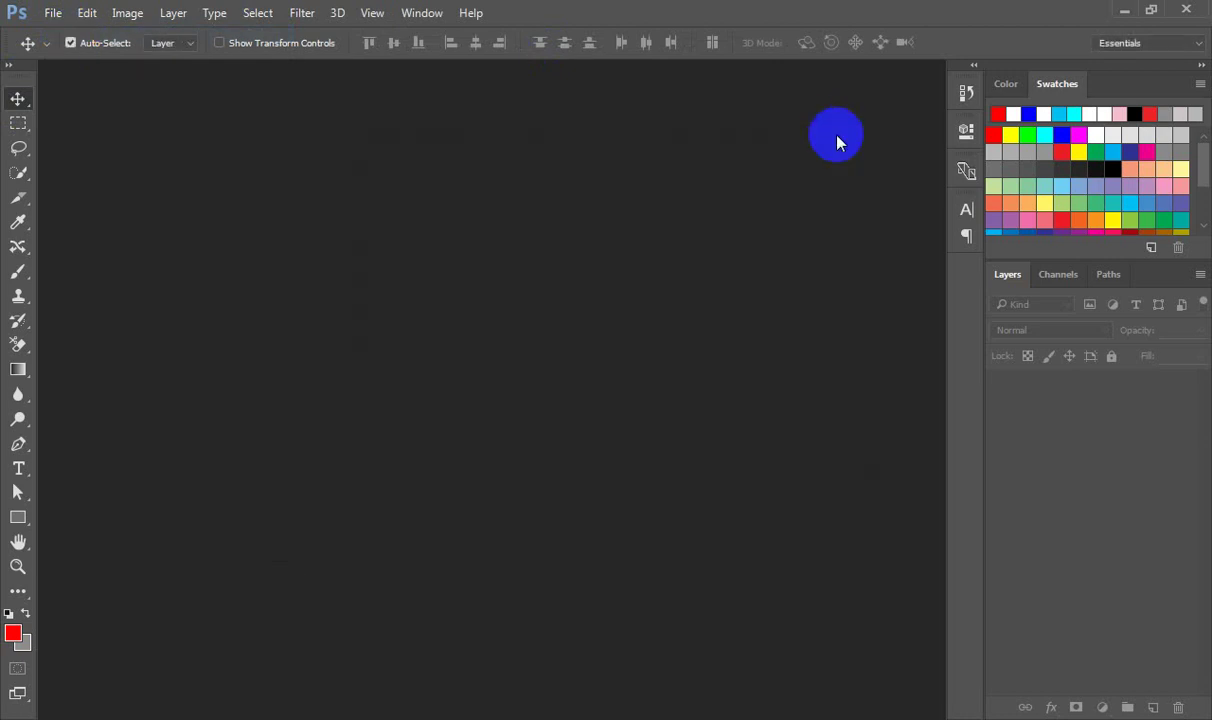
Step: Start a new document with its units in inches, 3.75 inches wide and 2.25 inches high
key("ctrl+n")
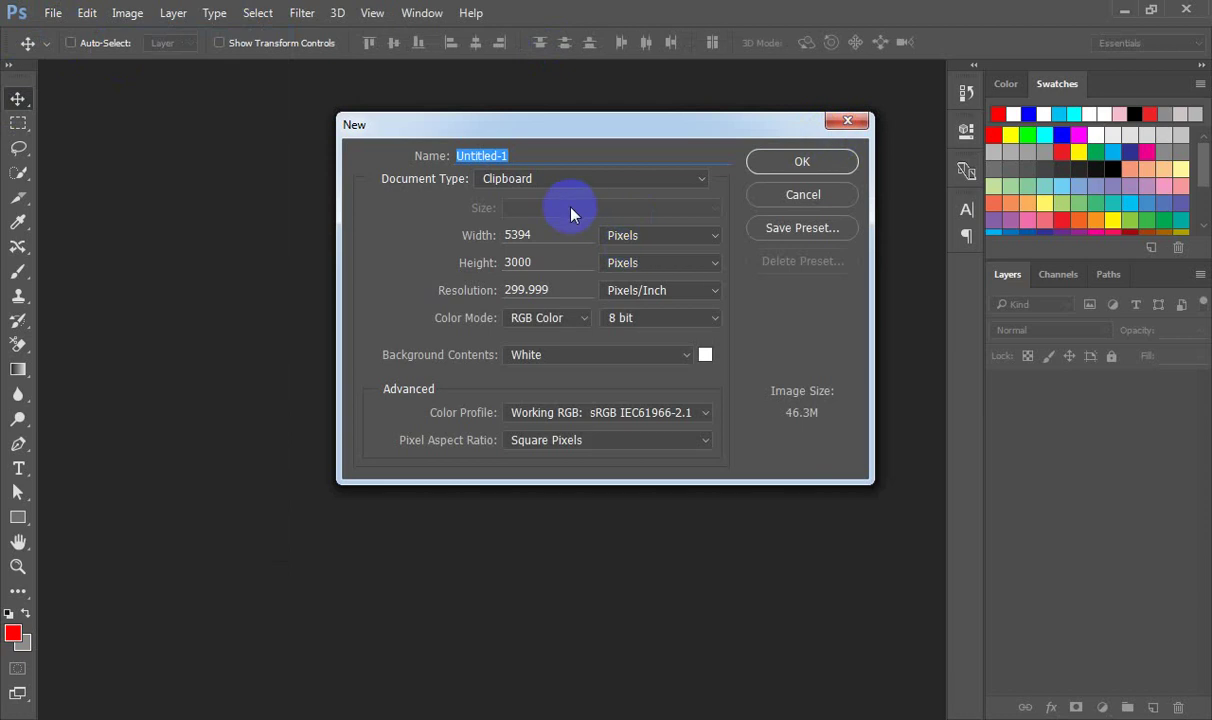
left_click(537, 236)
left_click_drag(537, 236, 493, 226)
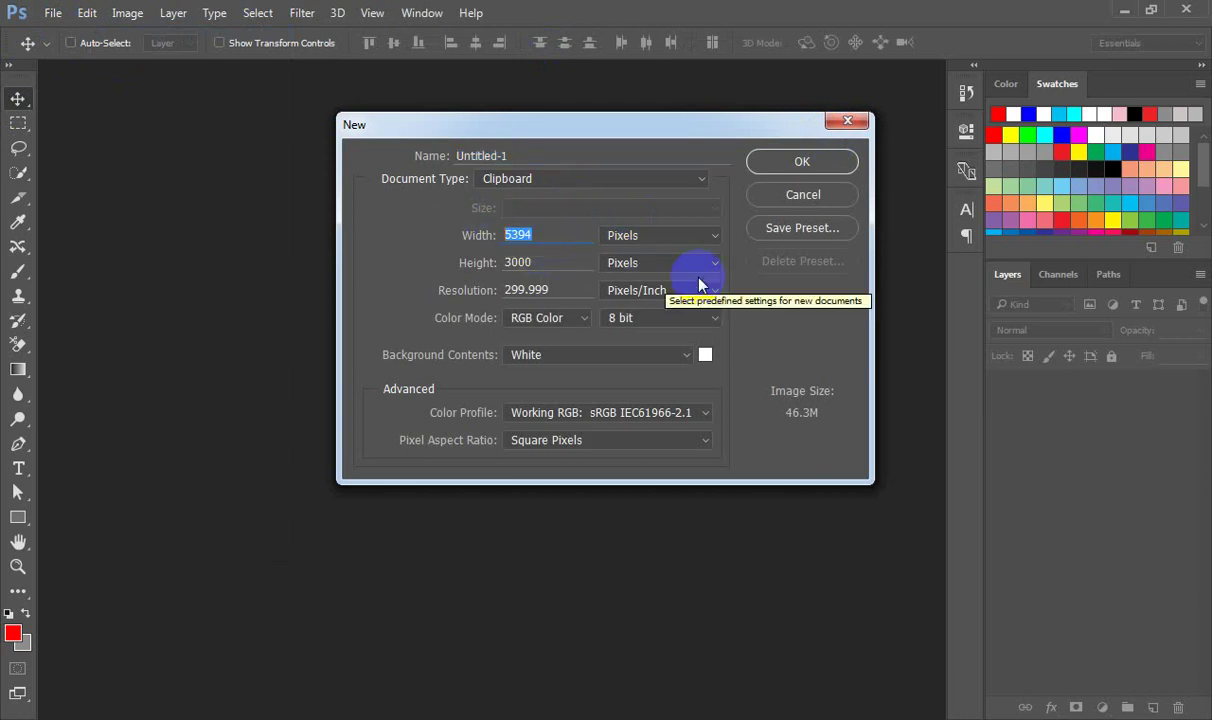
left_click(707, 241)
left_click(655, 265)
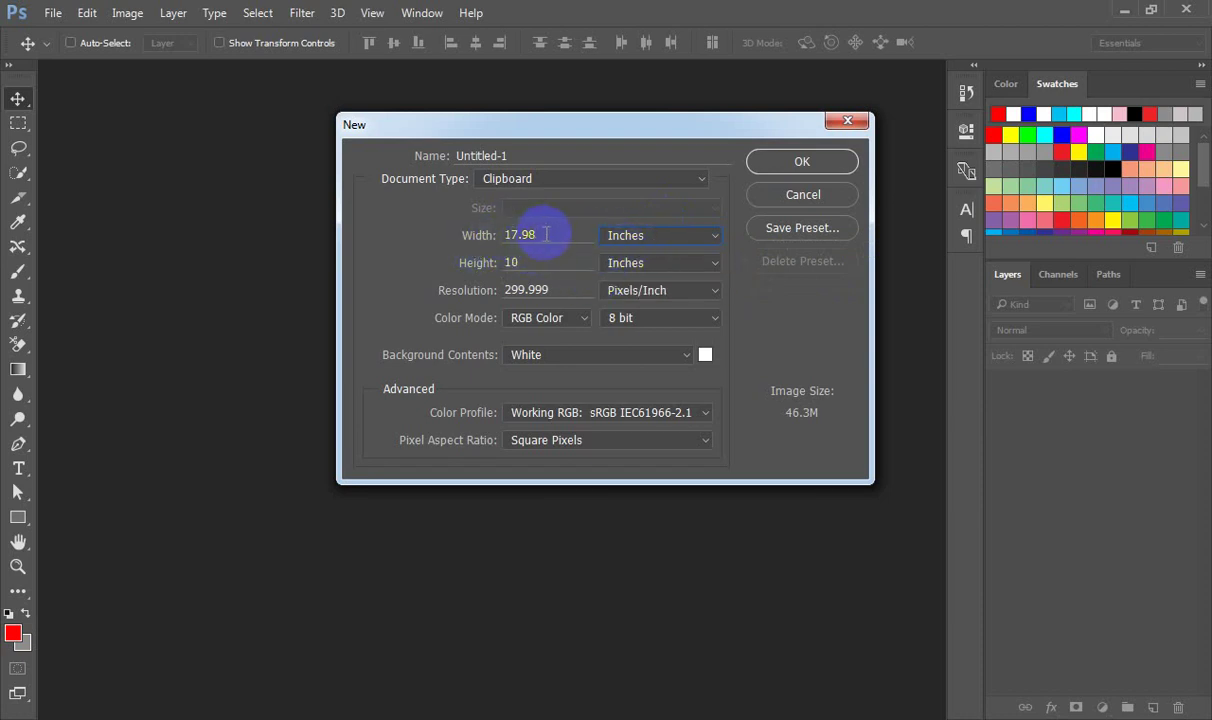
left_click_drag(538, 237, 506, 240)
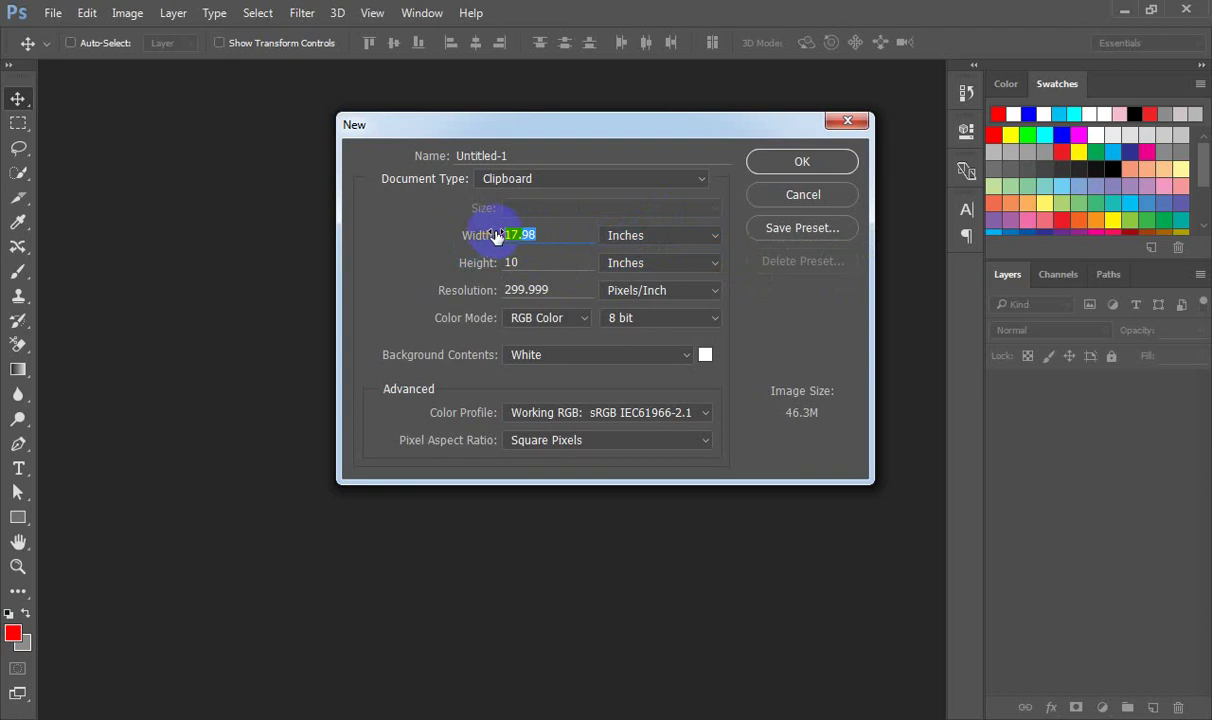
type("3.75")
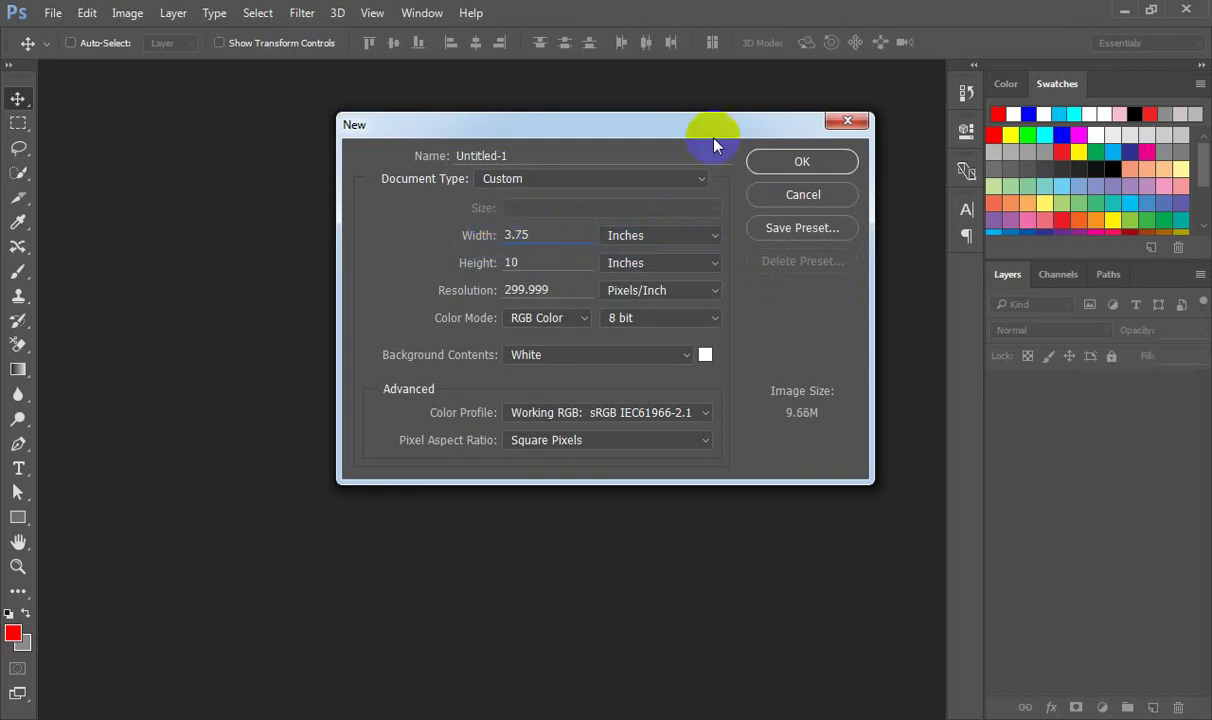
left_click_drag(549, 263, 509, 263)
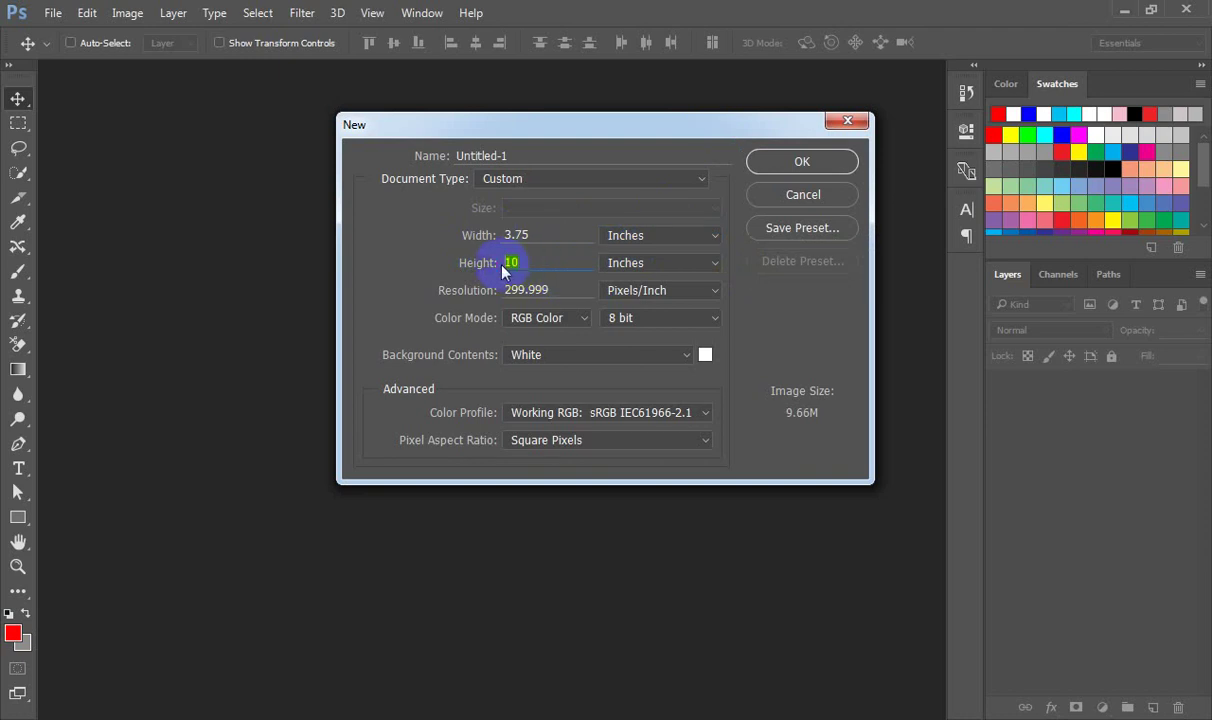
type("2.25")
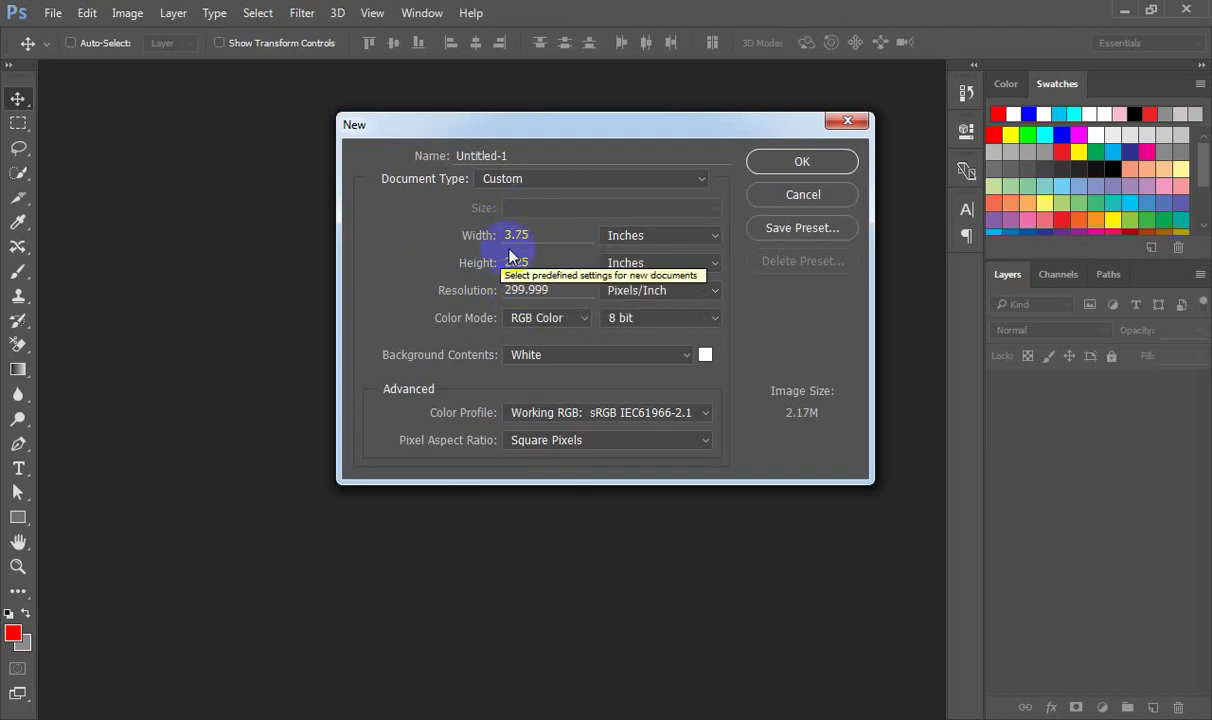
Step: Set the resolution to 300 pixels/inch and the color mode to CMYK Color, and create the document
left_click(472, 291)
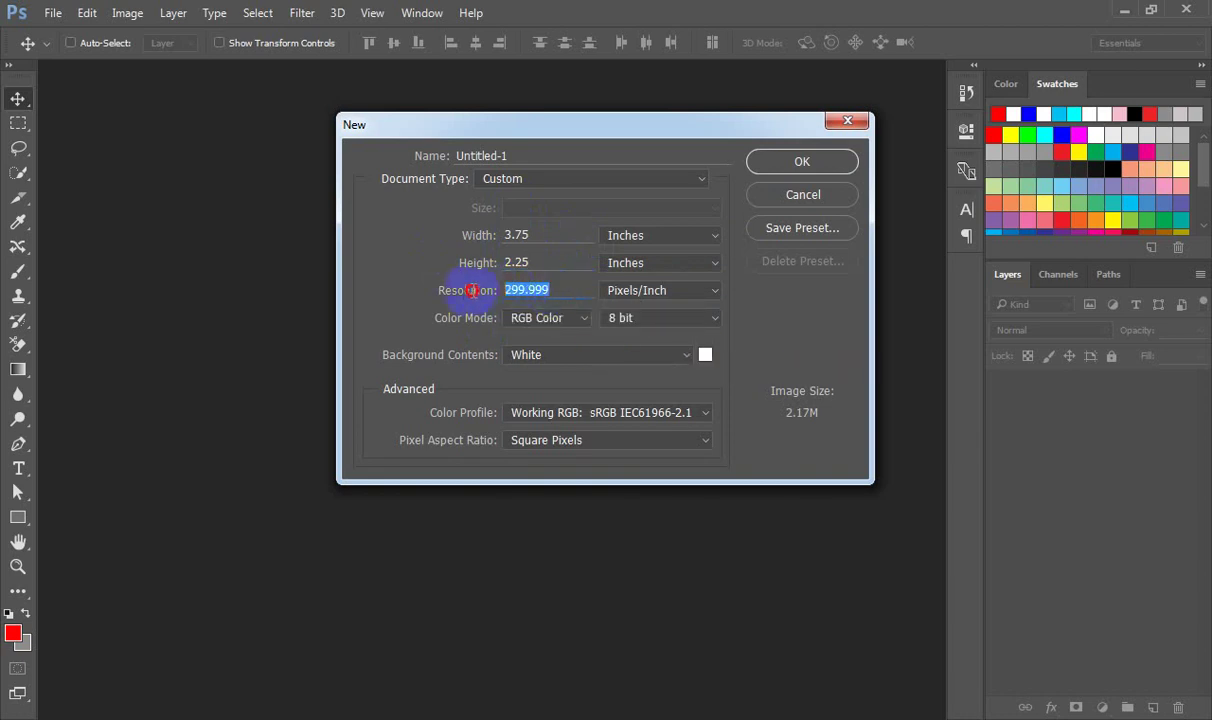
type("300")
left_click(548, 318)
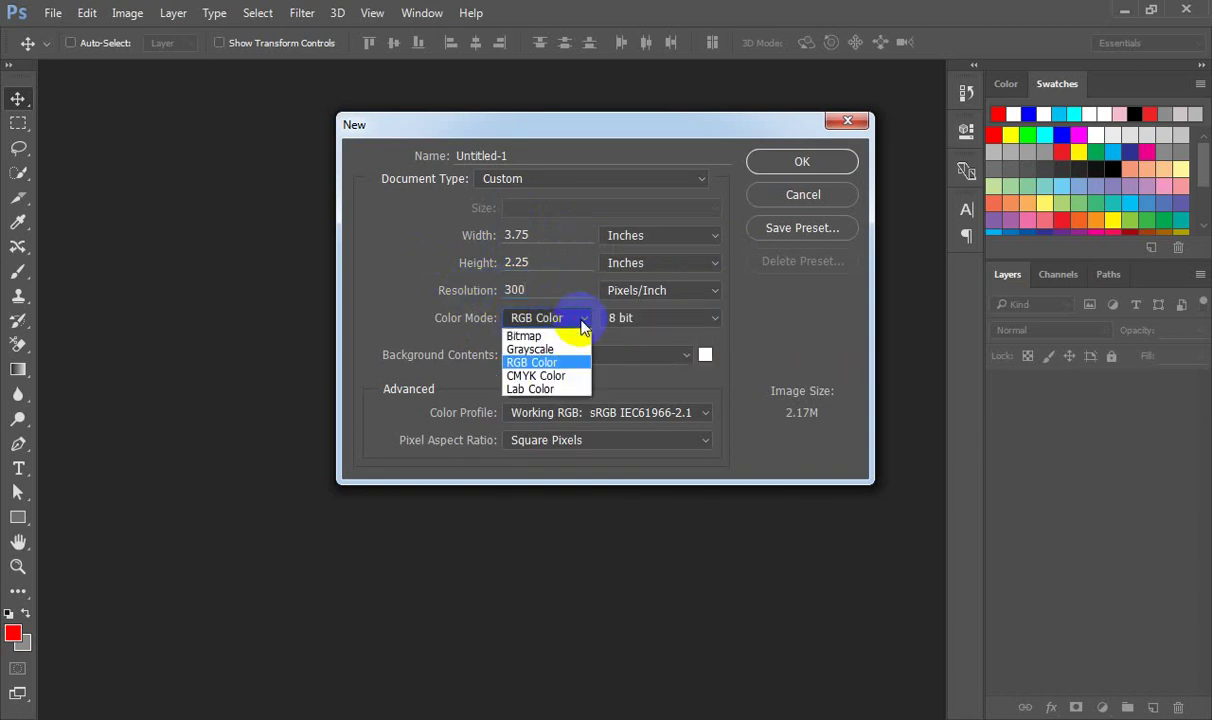
left_click(536, 375)
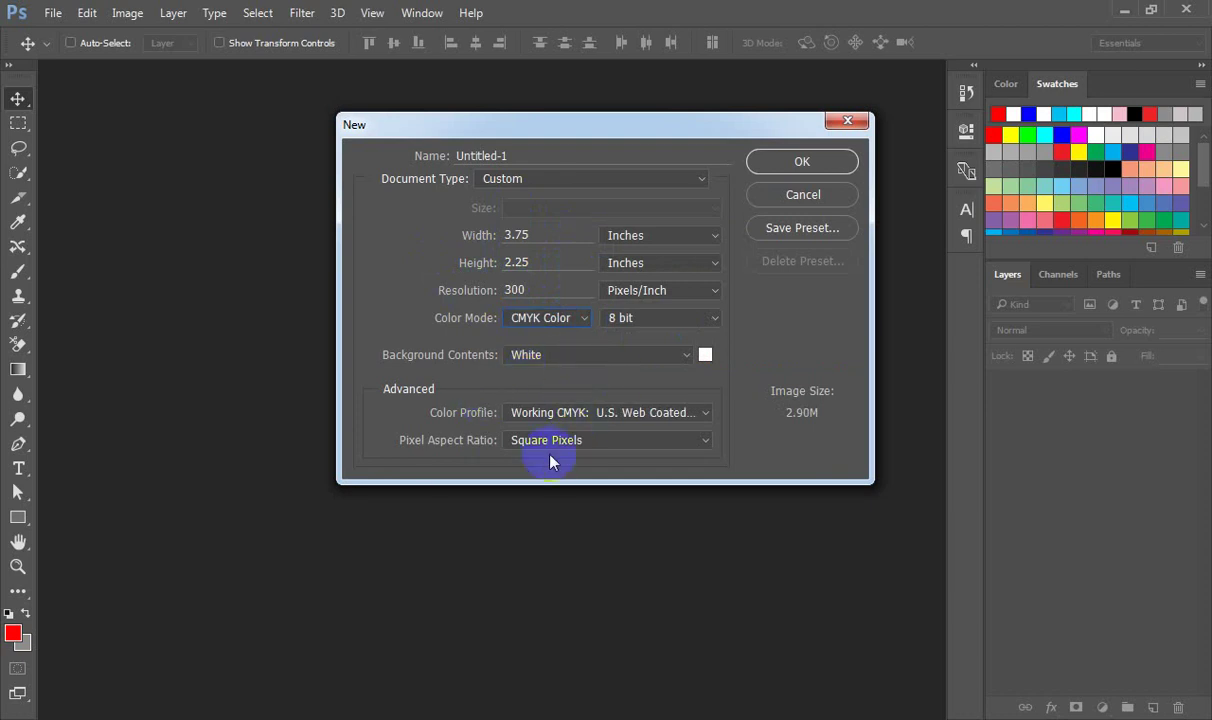
left_click(797, 175)
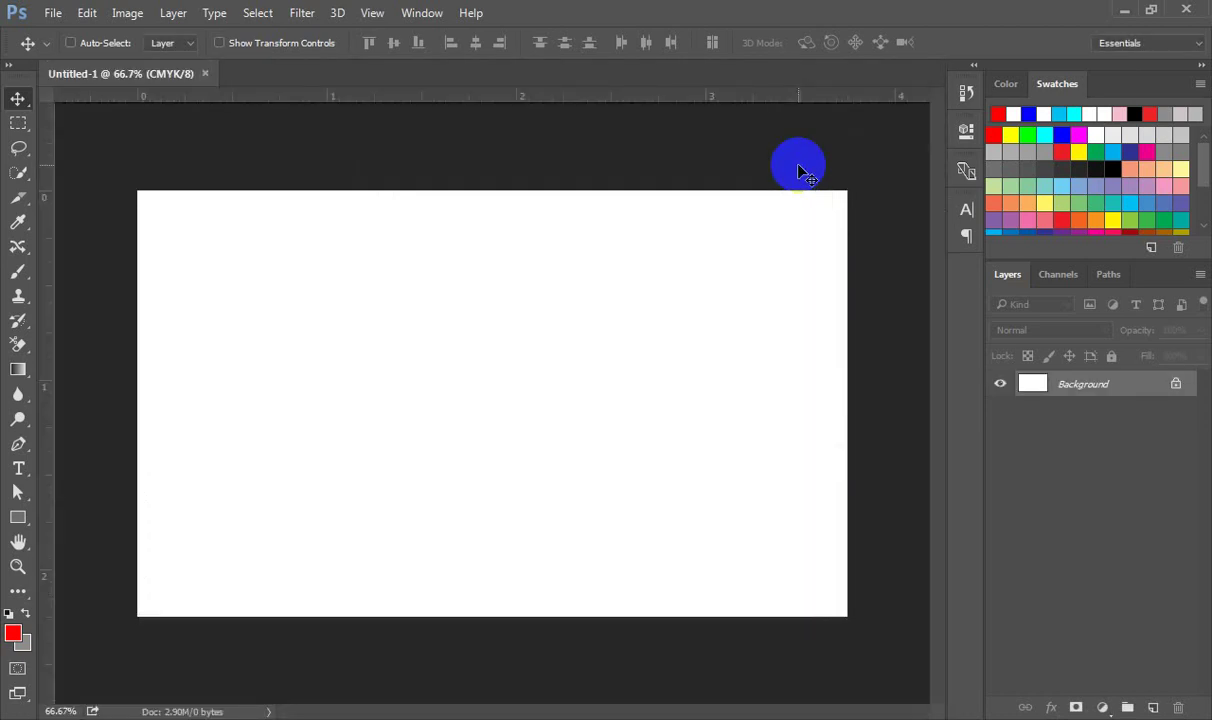
Step: Draw a rectangle shape on the canvas and set its size to 3.5 in wide by 2 in high
left_click(18, 517)
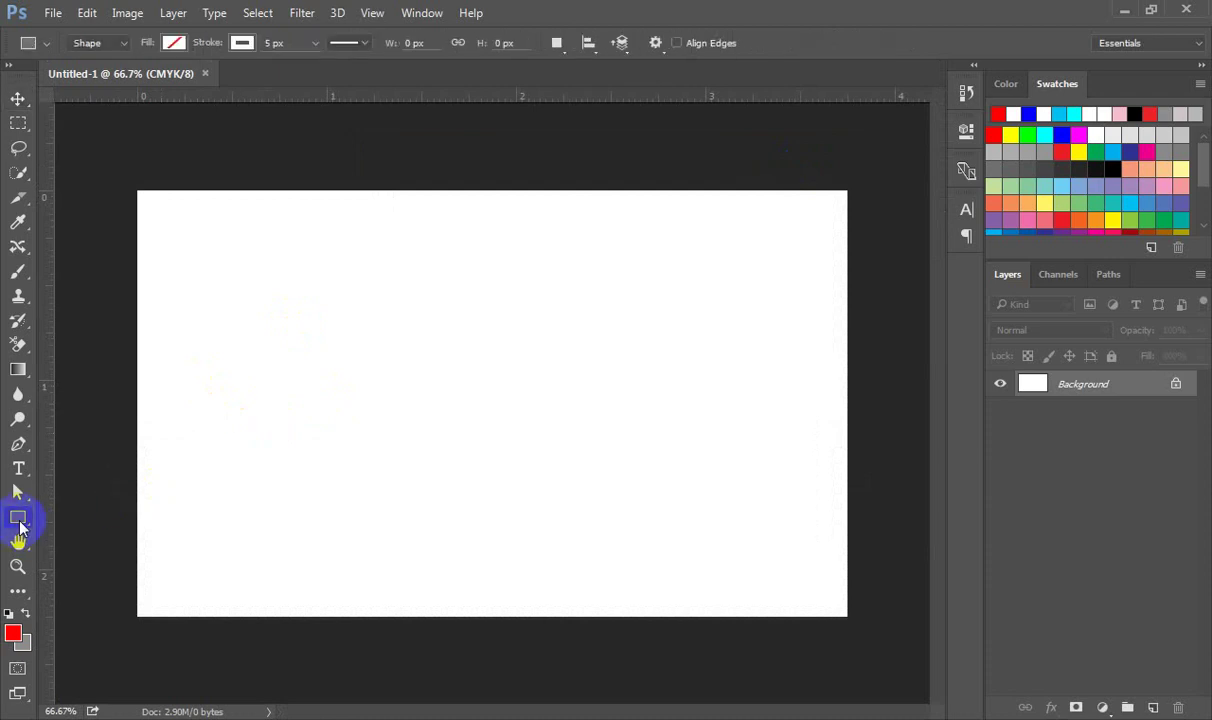
left_click_drag(213, 330, 422, 480)
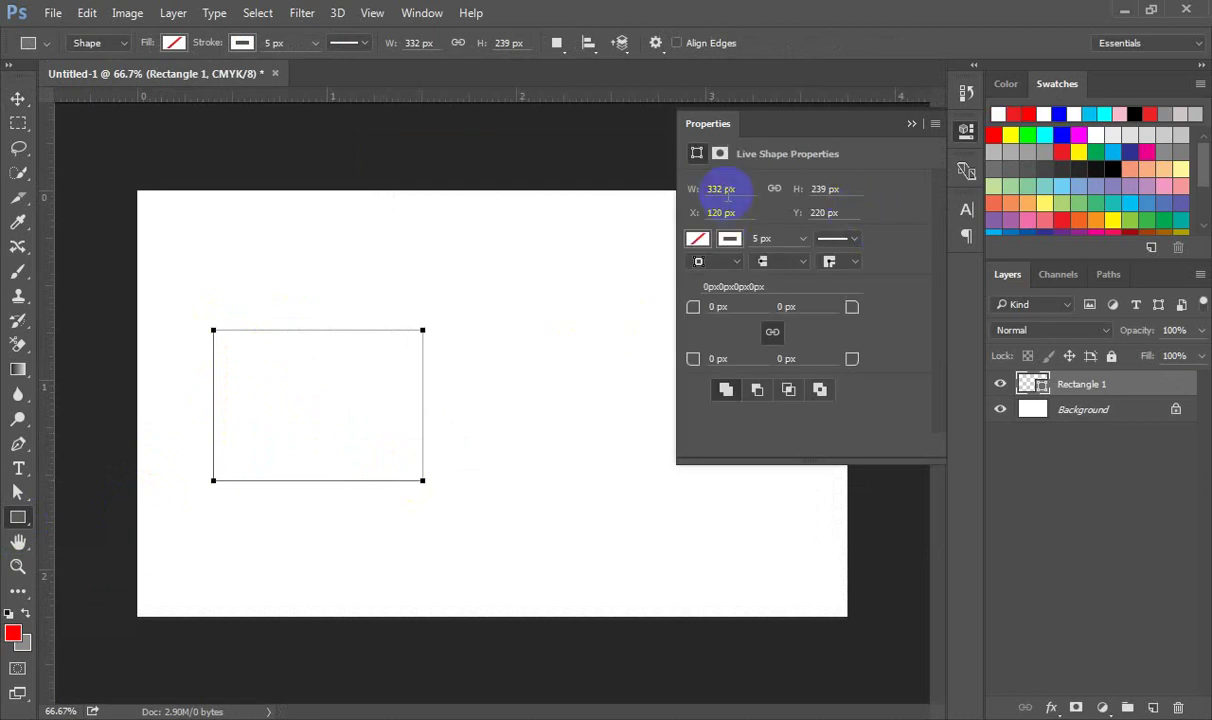
left_click(694, 191)
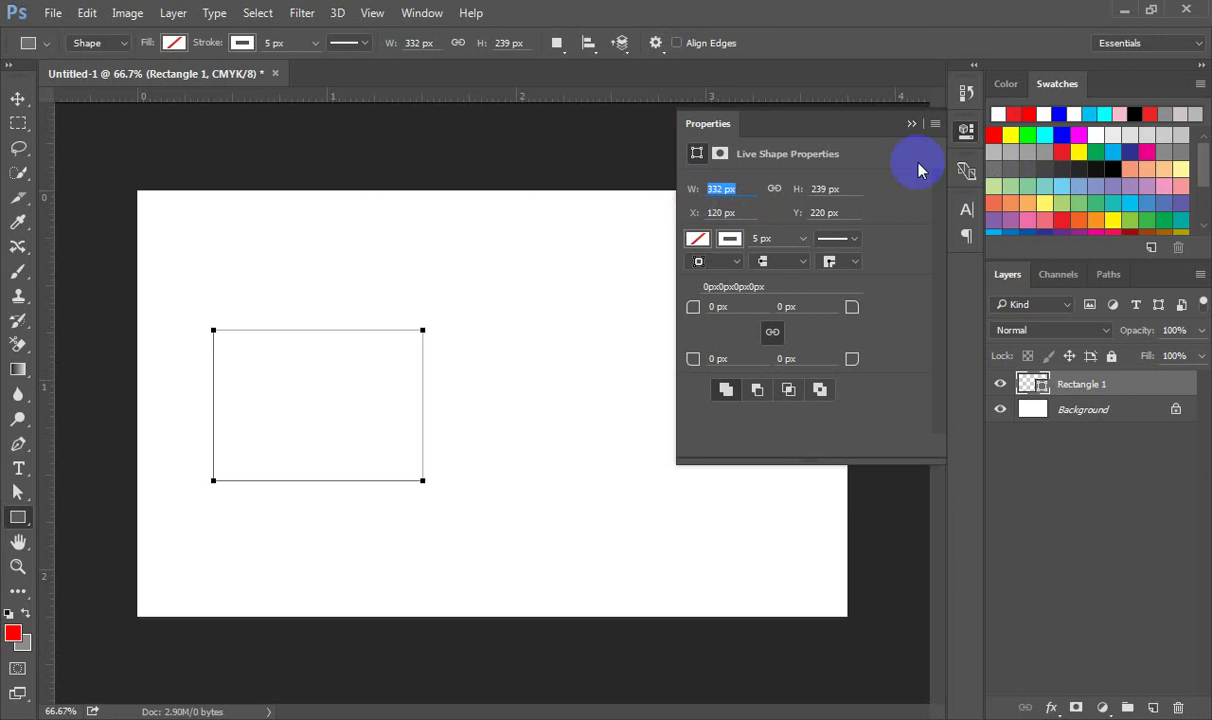
type("3.5")
left_click(795, 182)
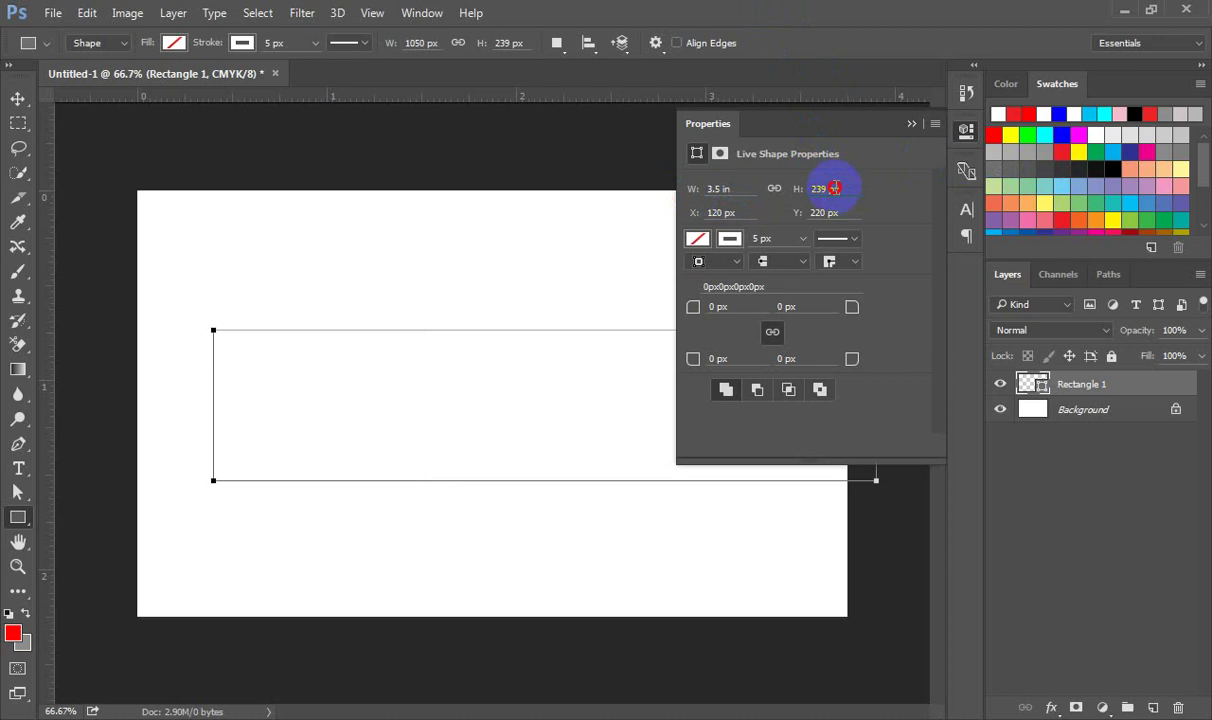
type("2")
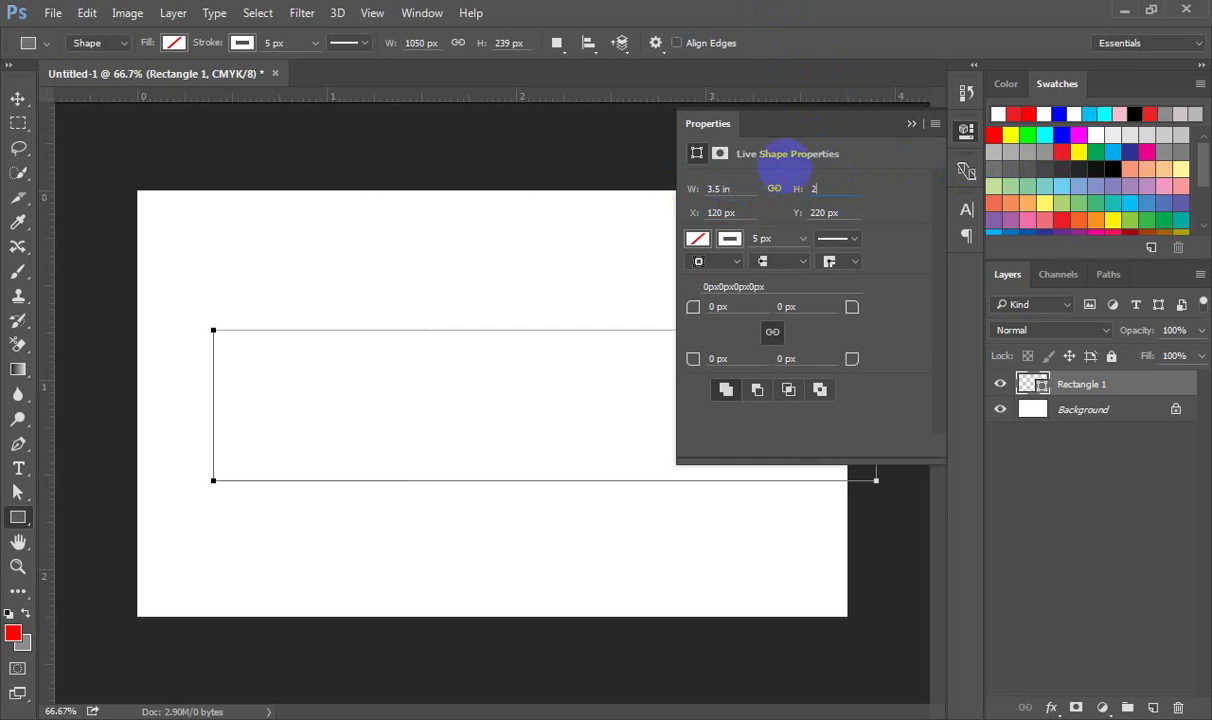
type(" in")
Step: Remove the rectangle's stroke and fill it with bright cyan-blue
left_click(730, 239)
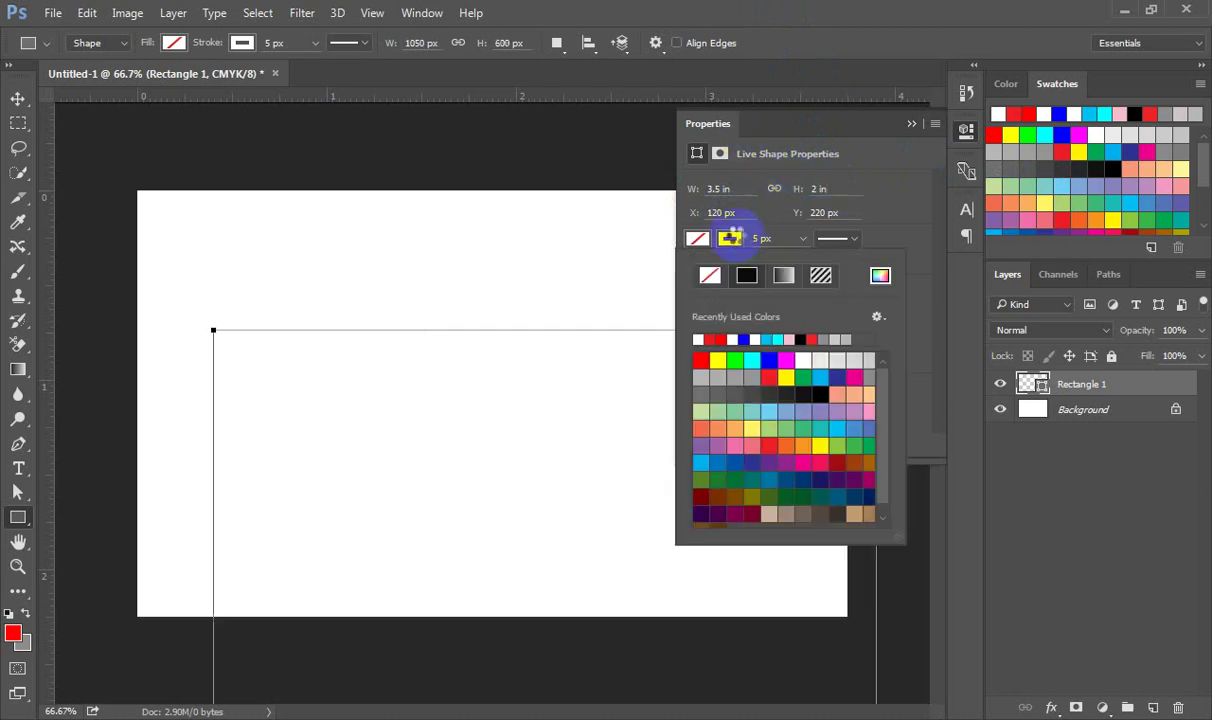
left_click(709, 278)
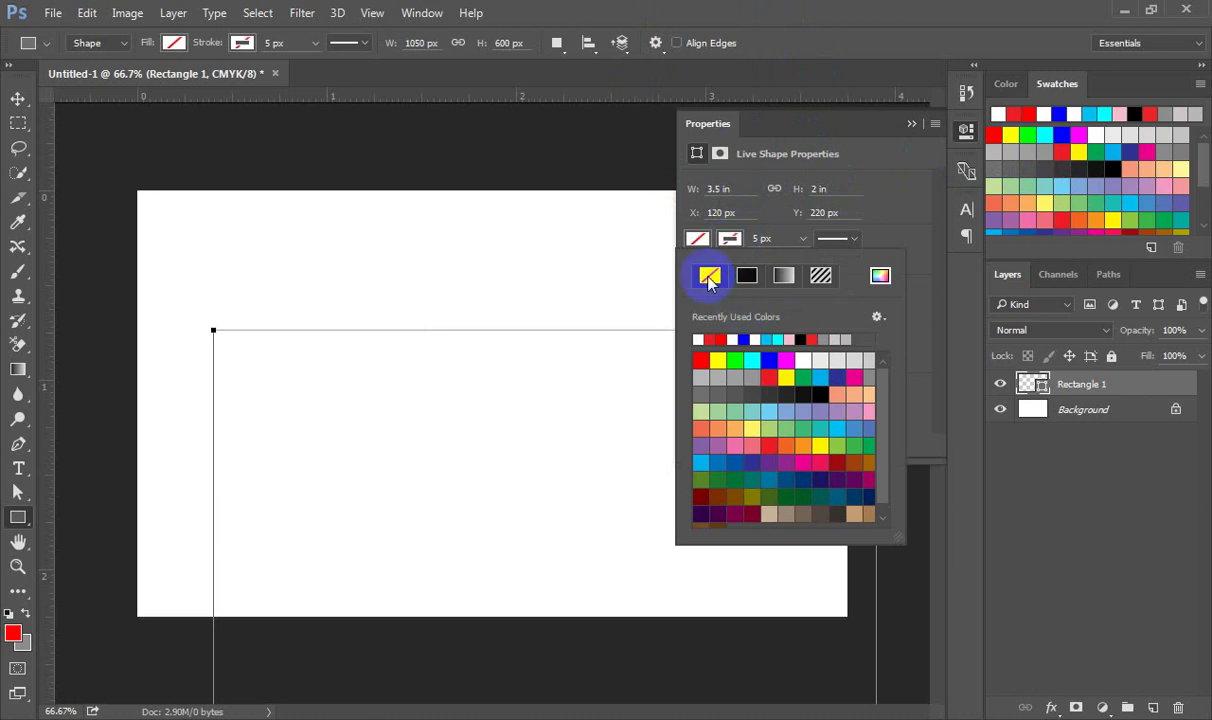
left_click(698, 238)
left_click(698, 240)
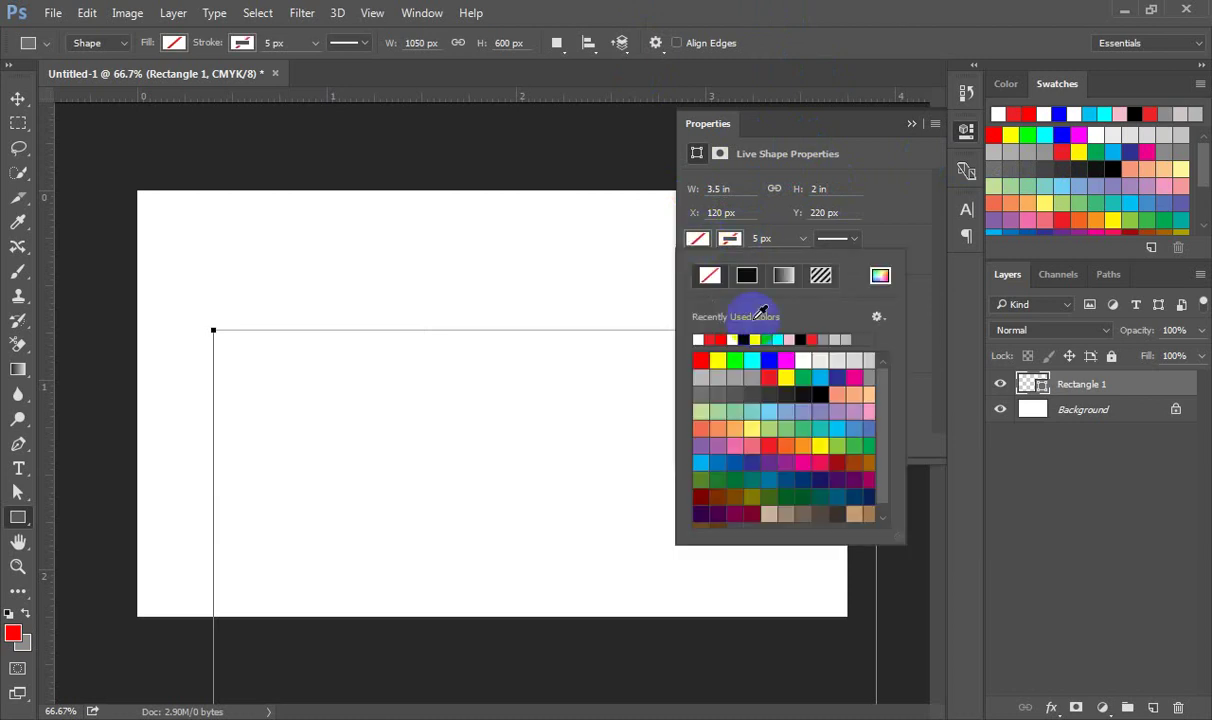
left_click(820, 377)
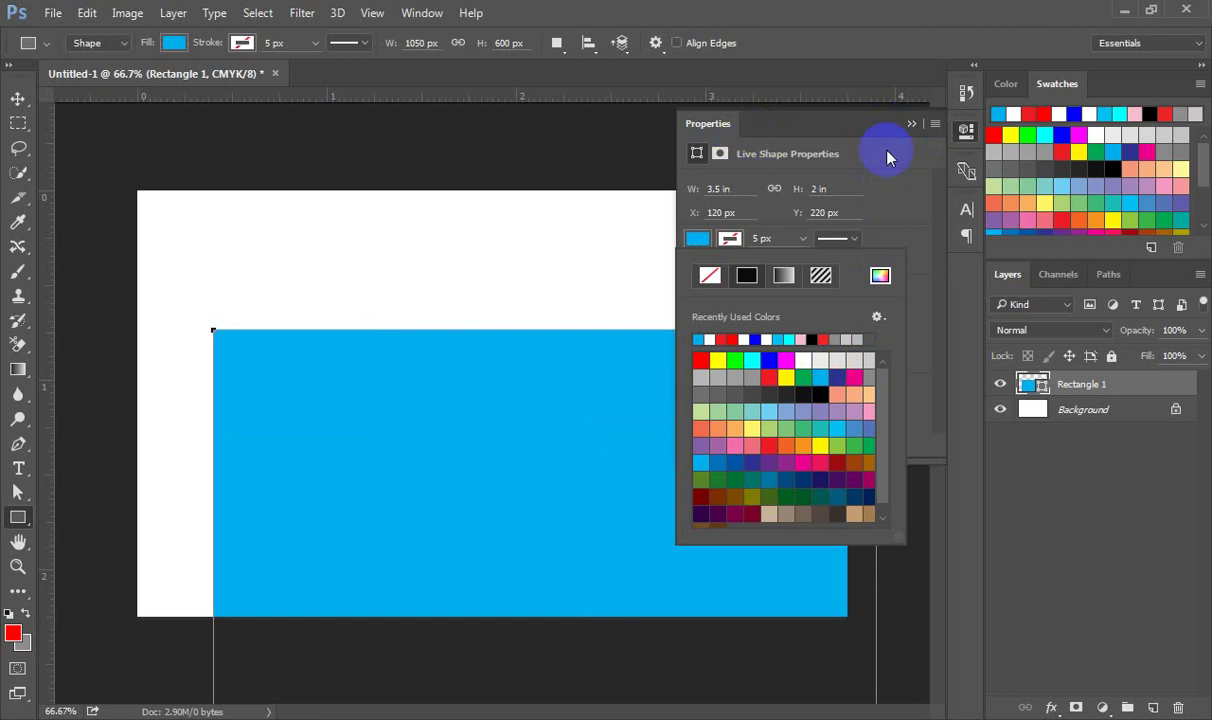
left_click(912, 124)
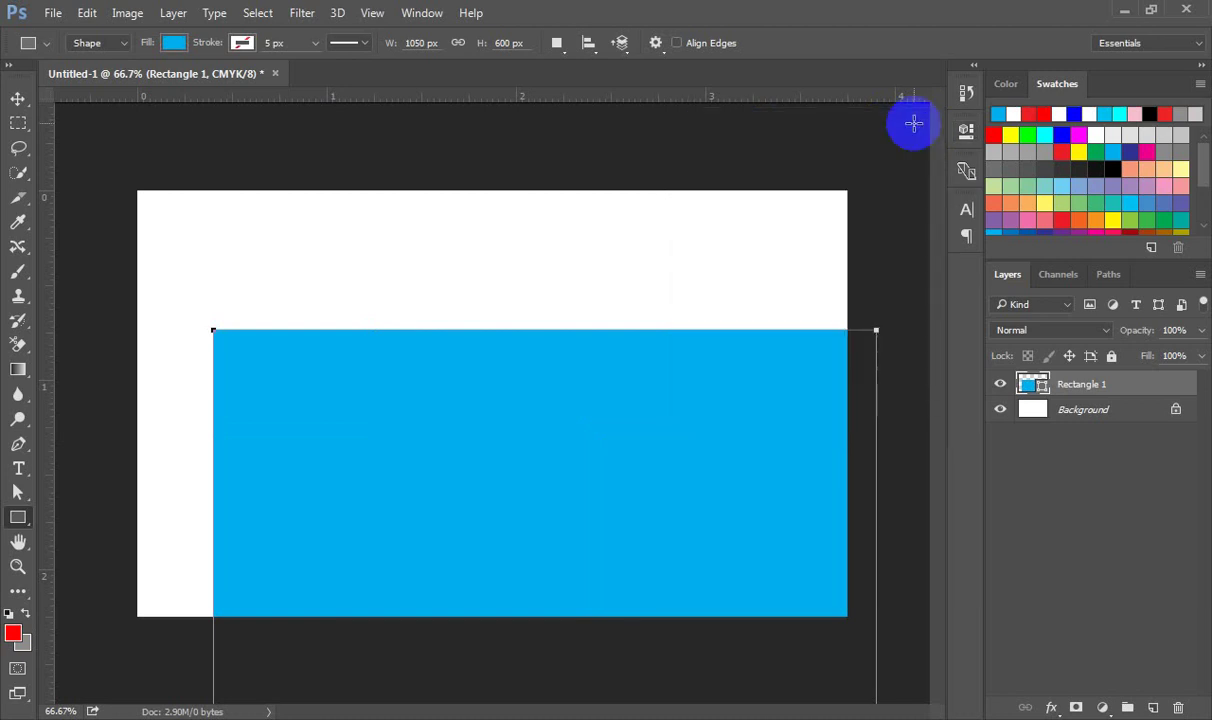
Step: Select the whole canvas and center the blue rectangle on it horizontally and vertically
left_click(19, 99)
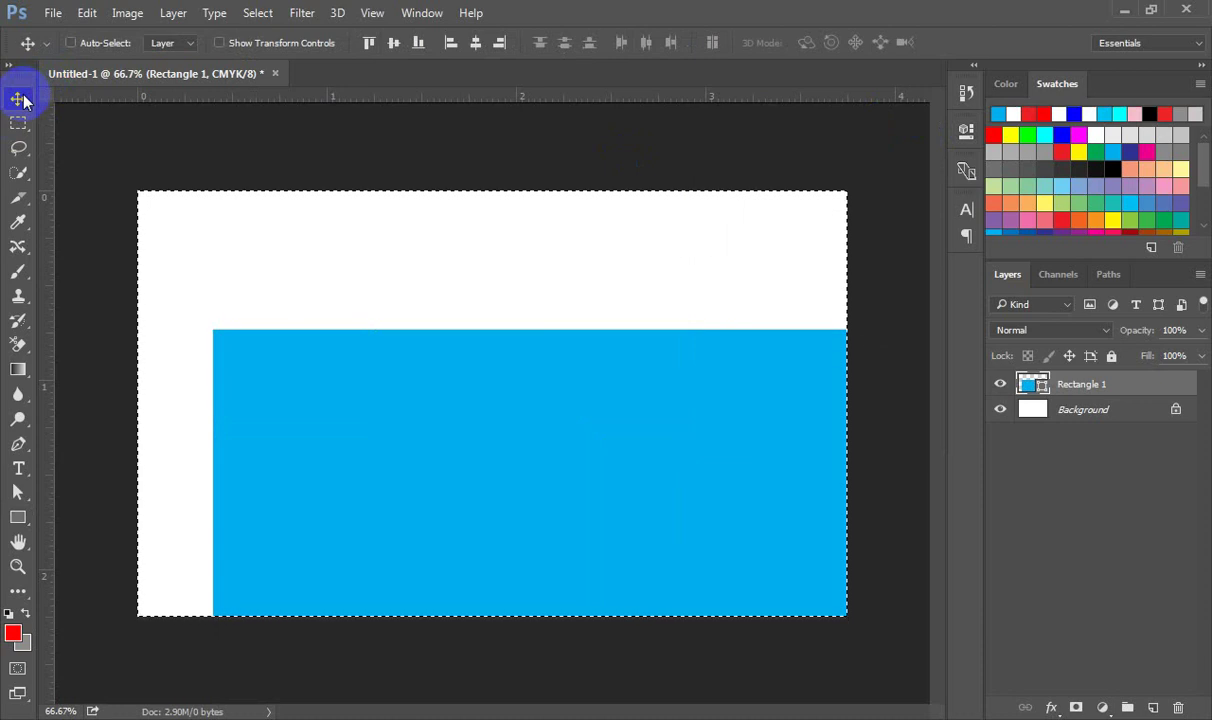
left_click(148, 46)
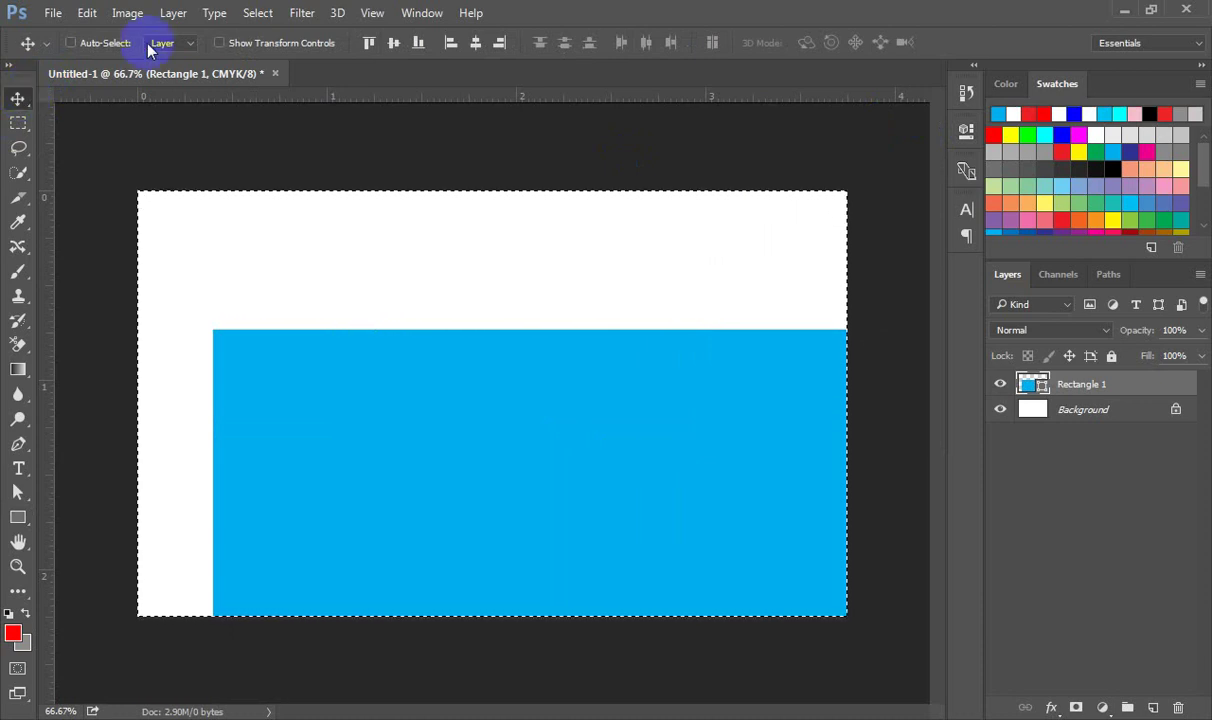
left_click(476, 45)
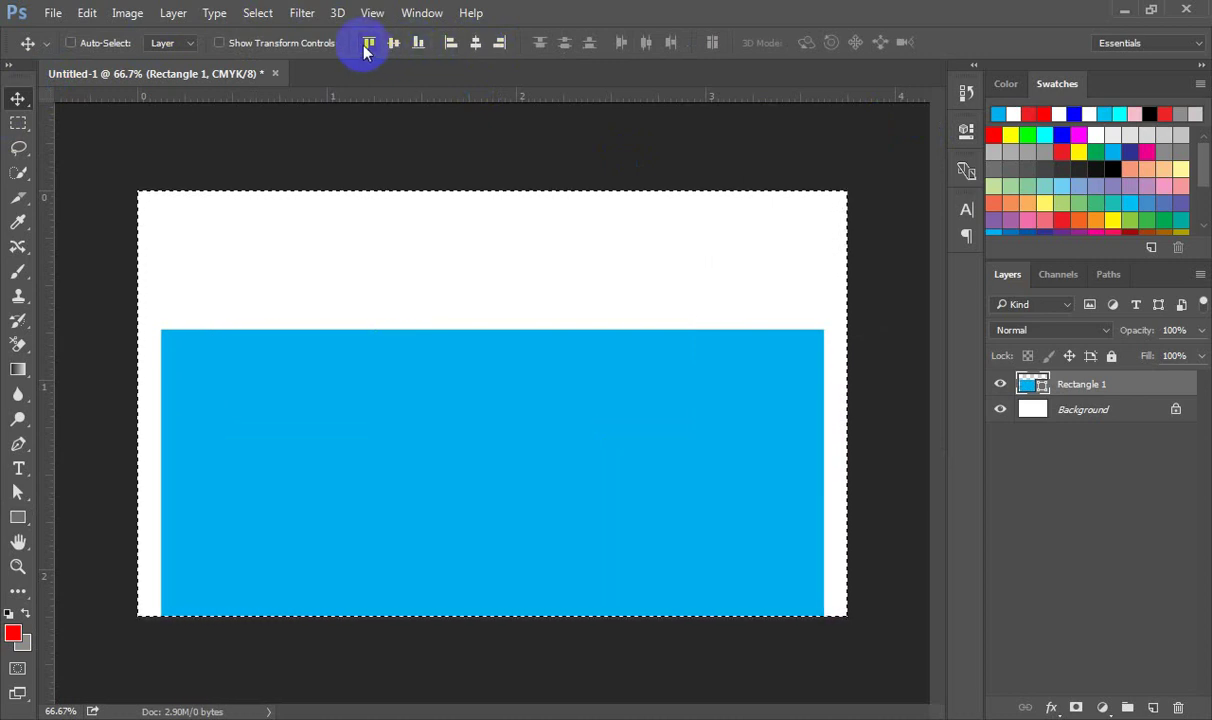
left_click(394, 44)
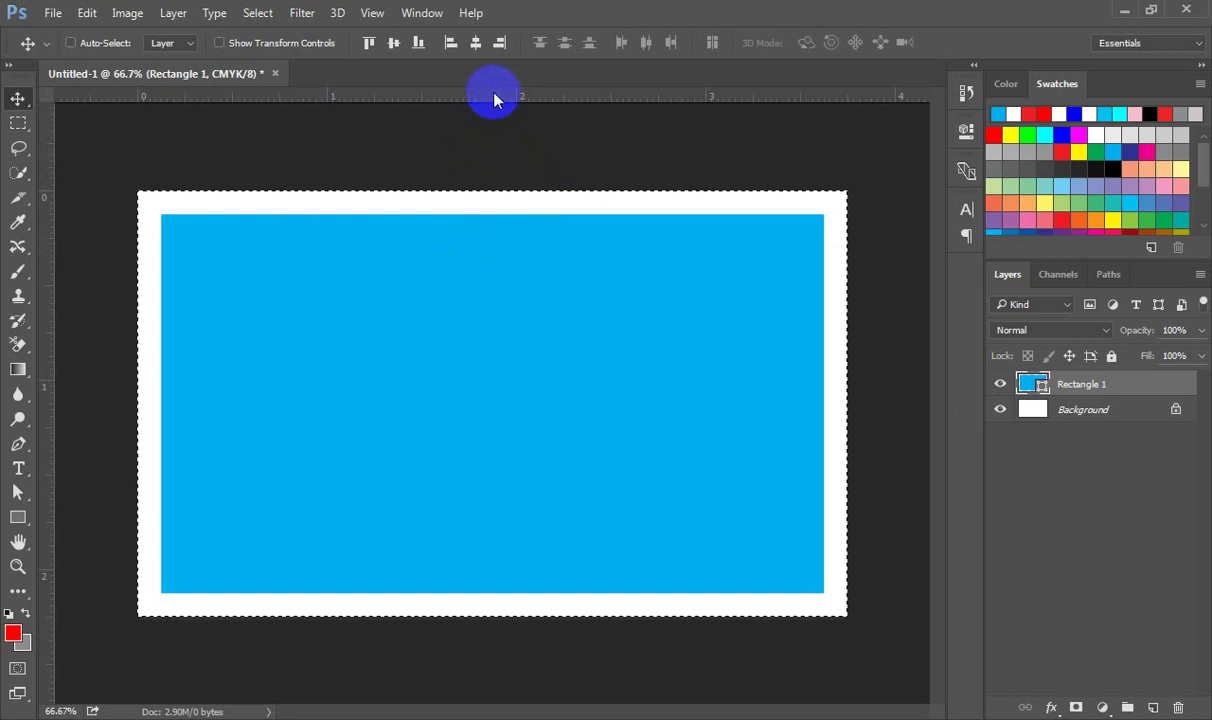
Step: With the rulers shown, place horizontal guides along the upper and lower edges of both the rectangle and the canvas
key("ctrl+r")
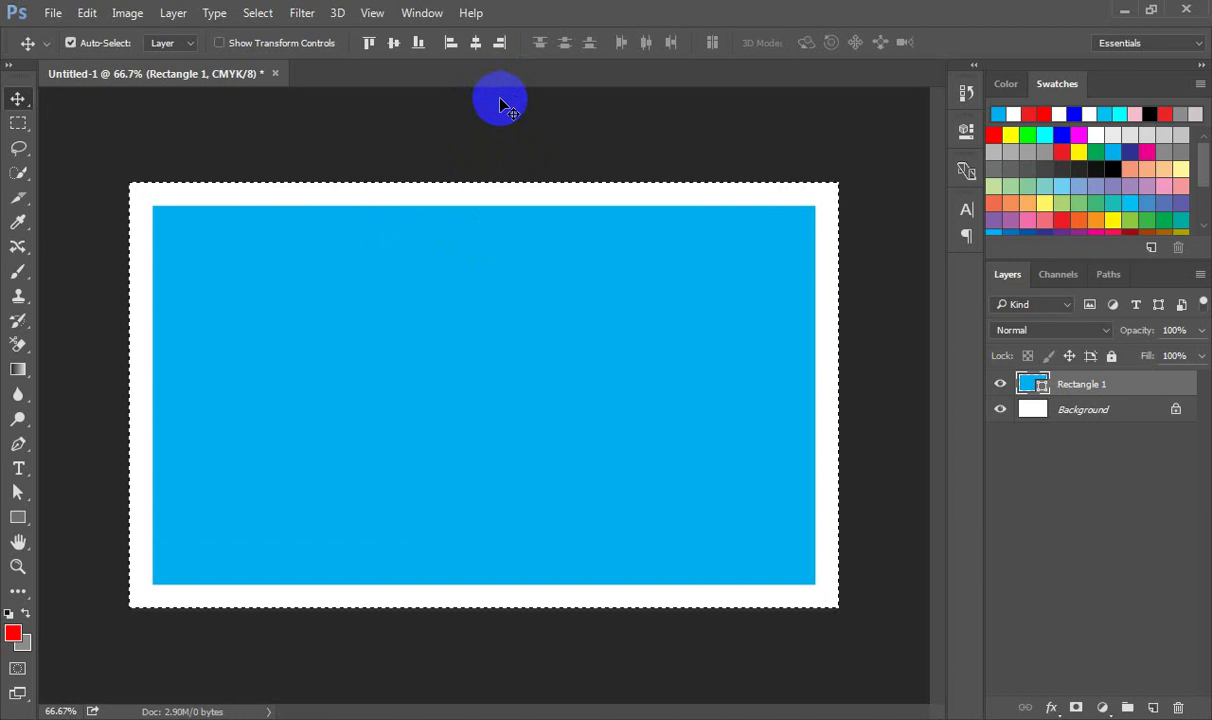
key("ctrl+r")
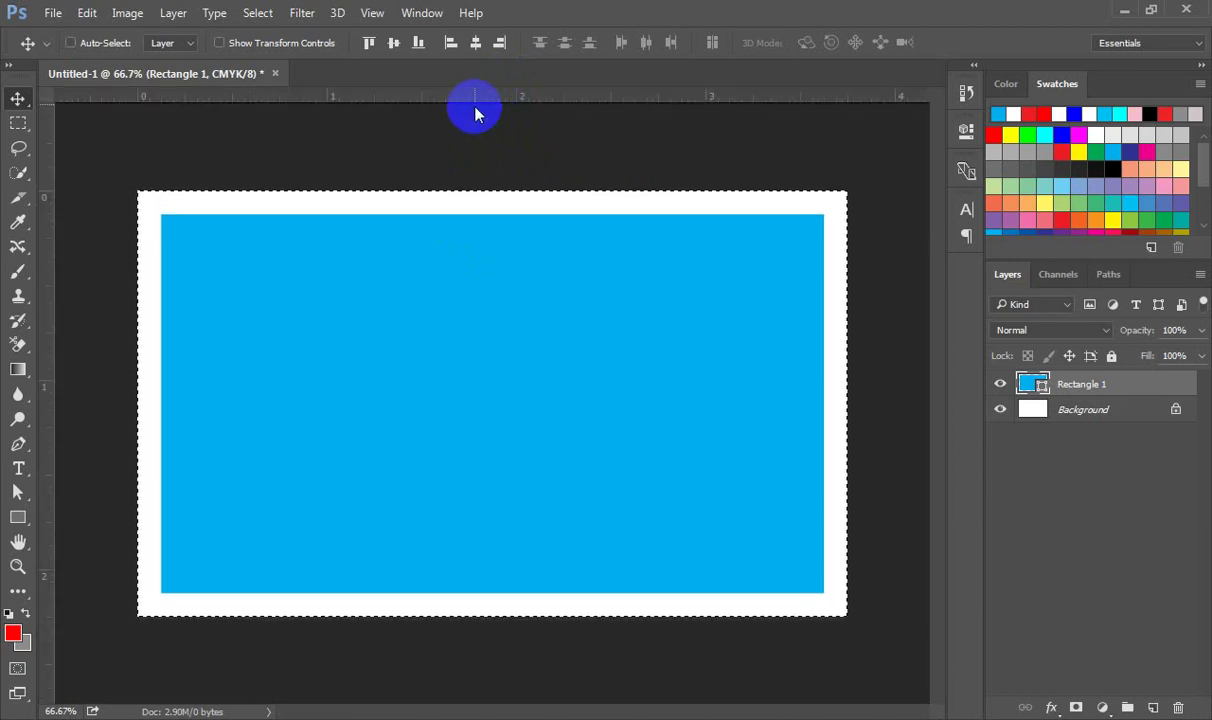
left_click_drag(478, 101, 489, 214)
left_click_drag(460, 97, 452, 190)
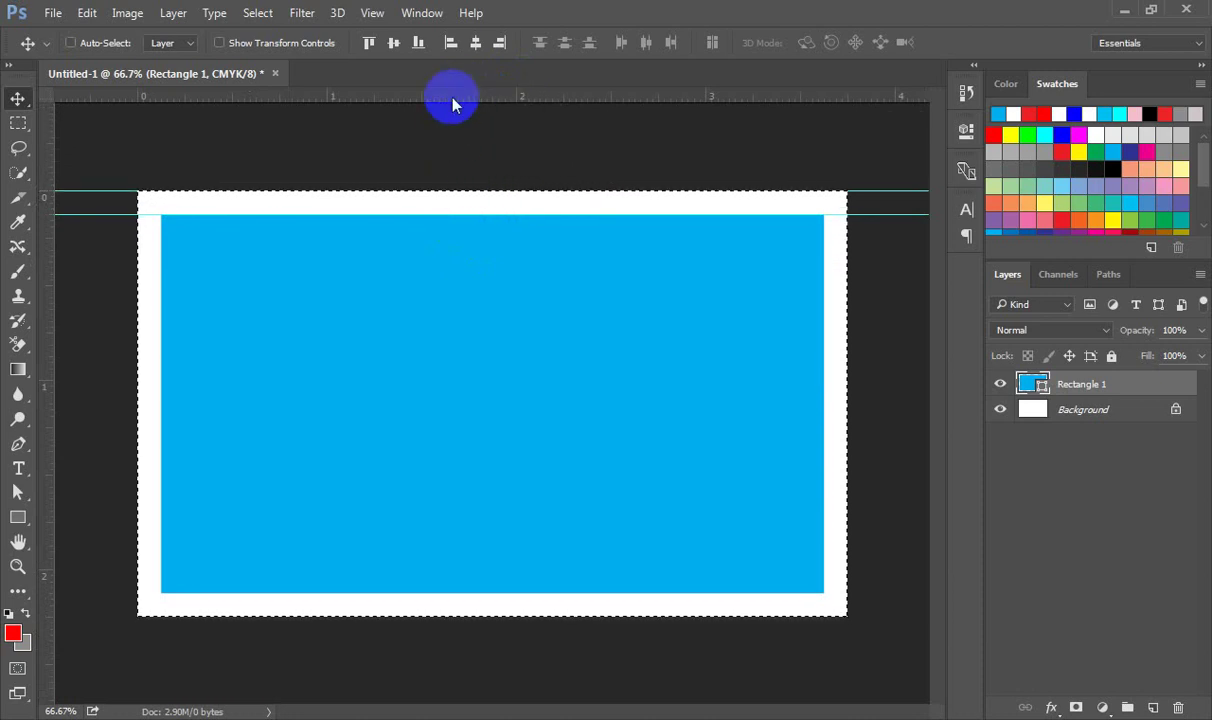
left_click_drag(426, 104, 438, 593)
left_click_drag(425, 101, 446, 616)
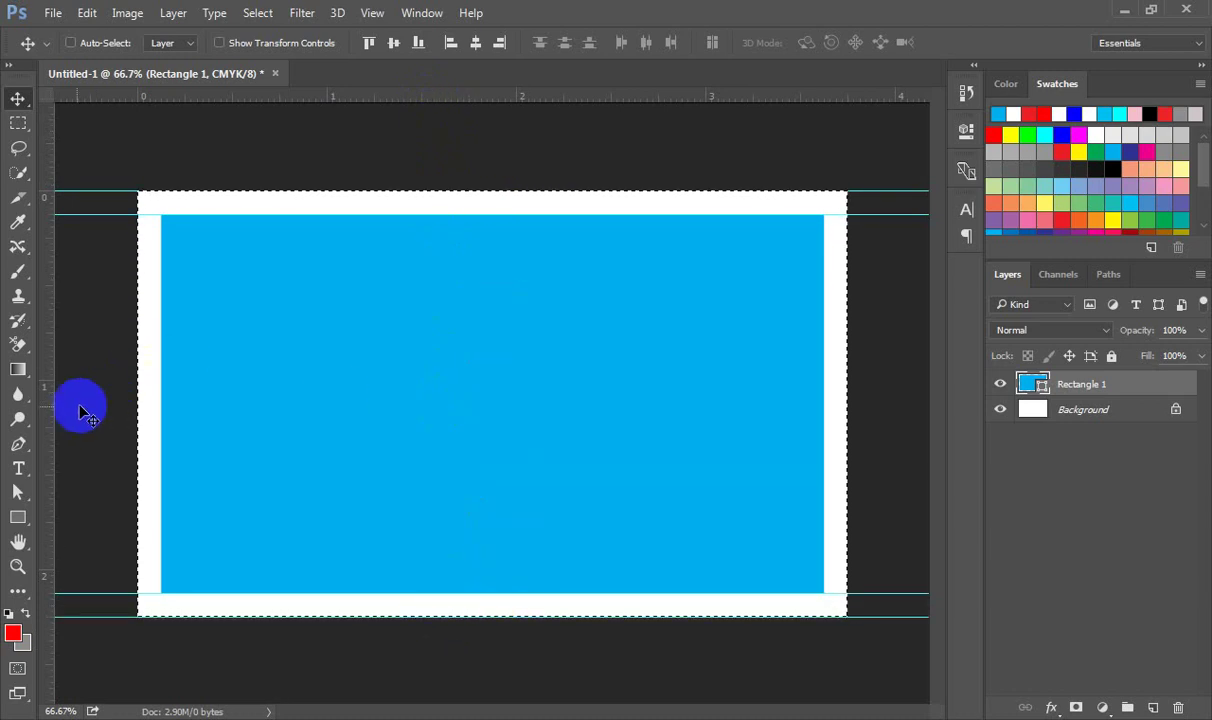
Step: Place vertical guides along both side edges of the blue rectangle and both side edges of the canvas
left_click_drag(54, 414, 162, 435)
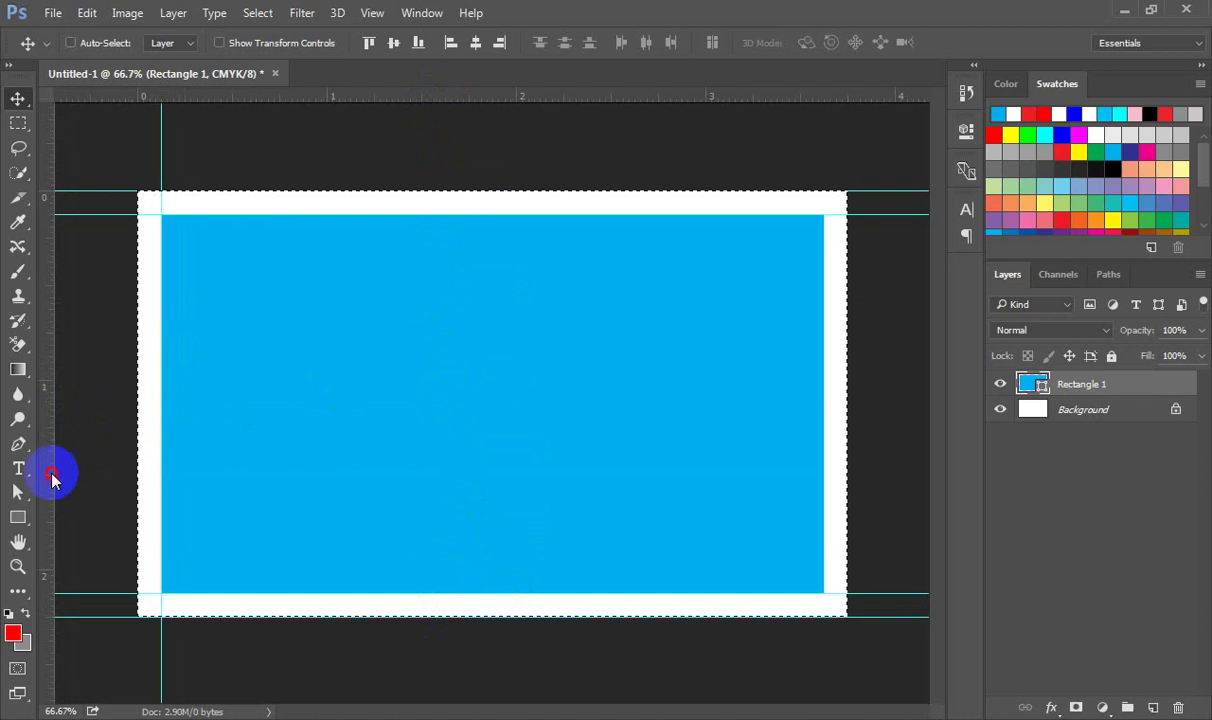
left_click_drag(54, 473, 136, 489)
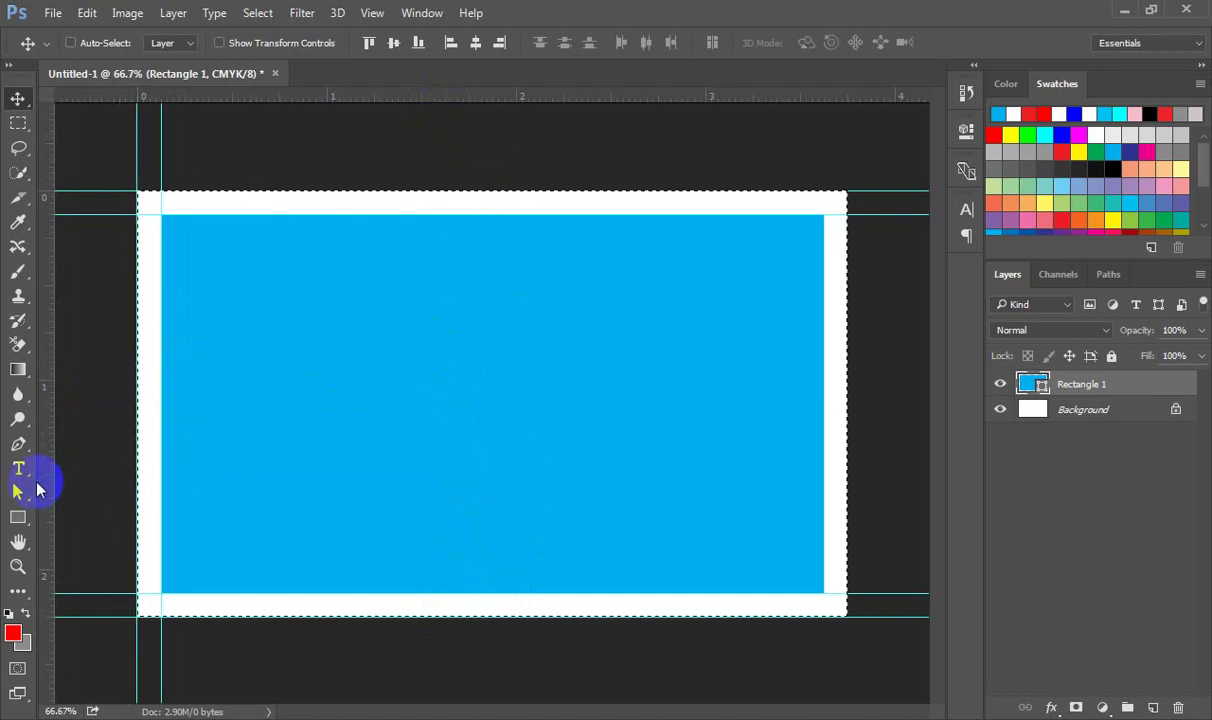
left_click_drag(44, 482, 826, 482)
left_click_drag(51, 465, 847, 463)
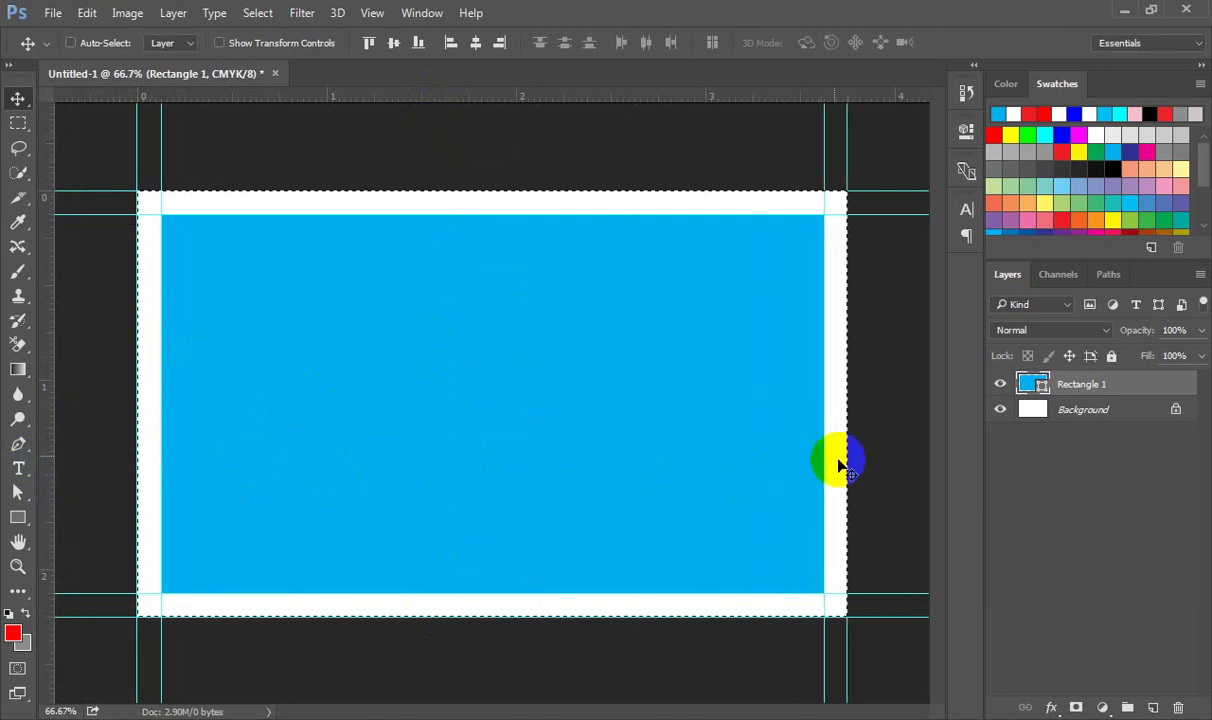
Step: Add four inner margin guides by aligning the rectangle to each canvas edge in turn and placing a guide along its opposite edge
left_click(501, 45)
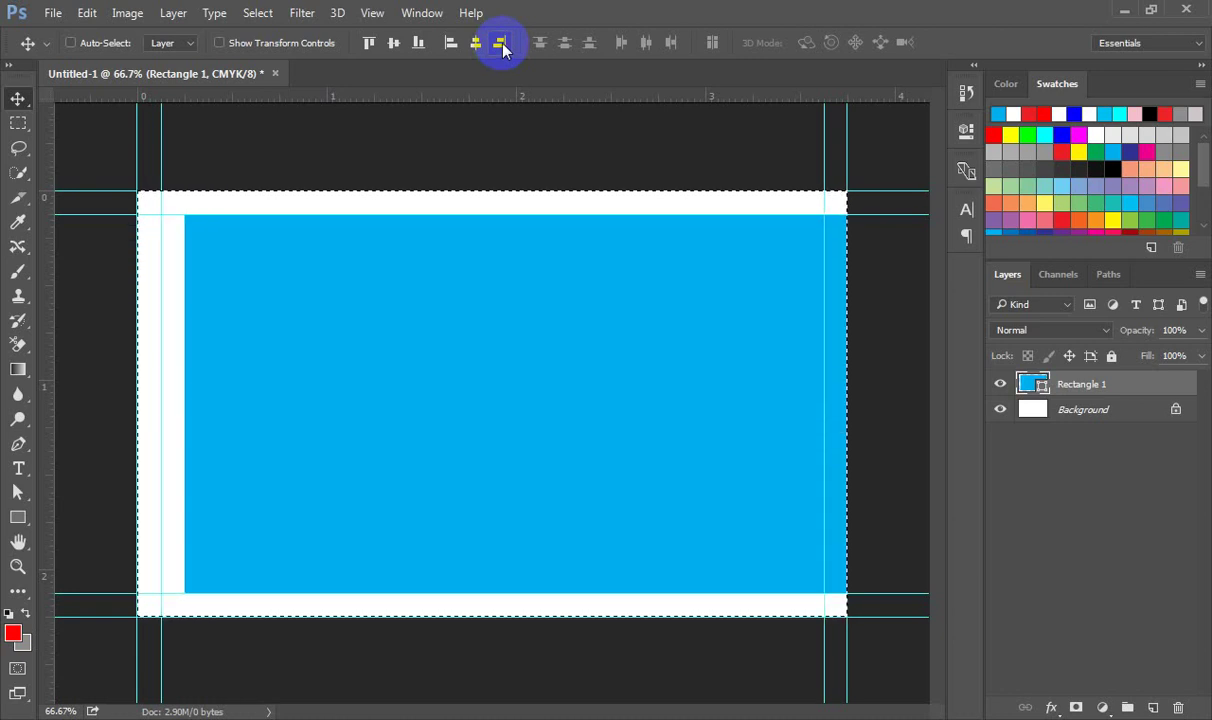
left_click_drag(49, 503, 184, 505)
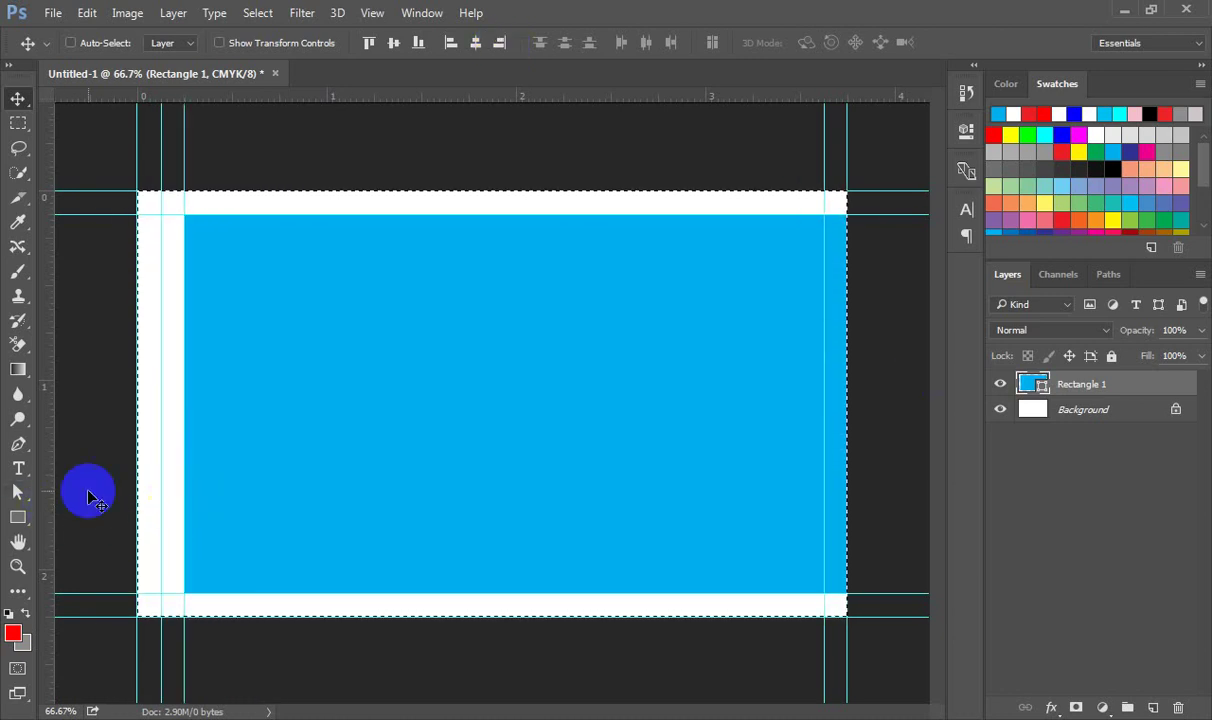
left_click(368, 43)
left_click_drag(360, 95, 360, 570)
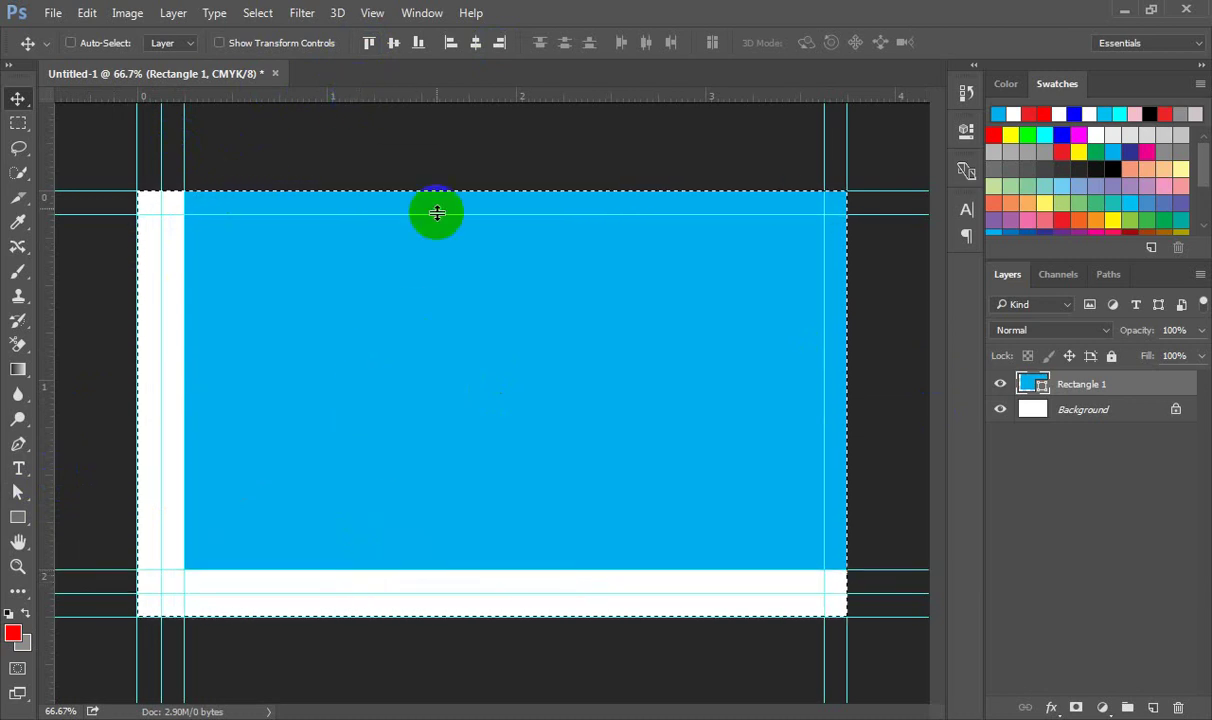
left_click(418, 43)
left_click_drag(396, 97, 392, 249)
left_click(449, 43)
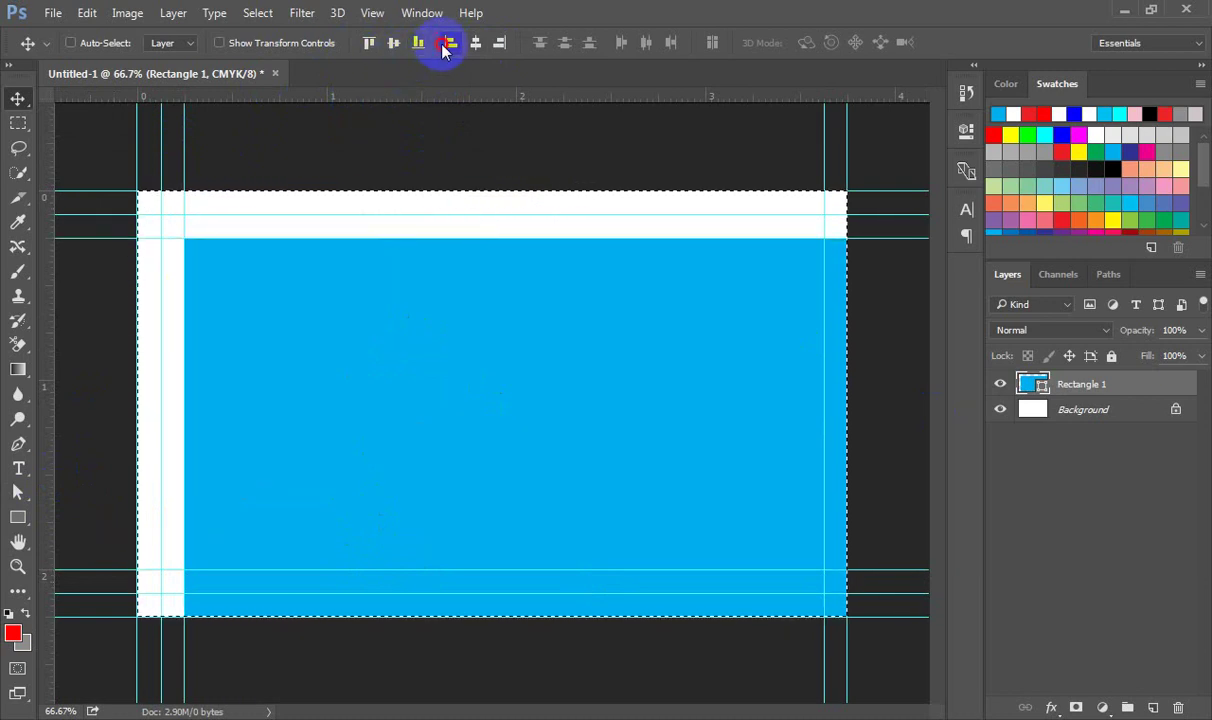
left_click_drag(53, 474, 806, 483)
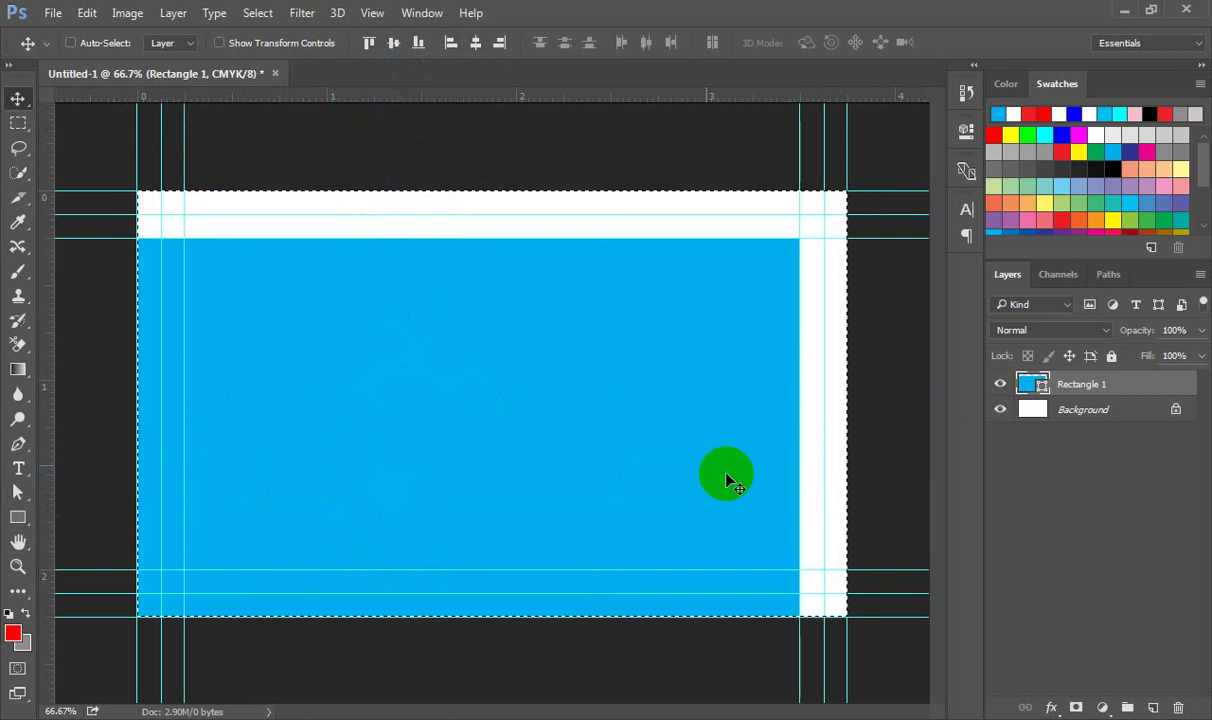
Step: Center the blue rectangle on the canvas again, and delete it with the canvas selection cleared
left_click(475, 43)
left_click(393, 45)
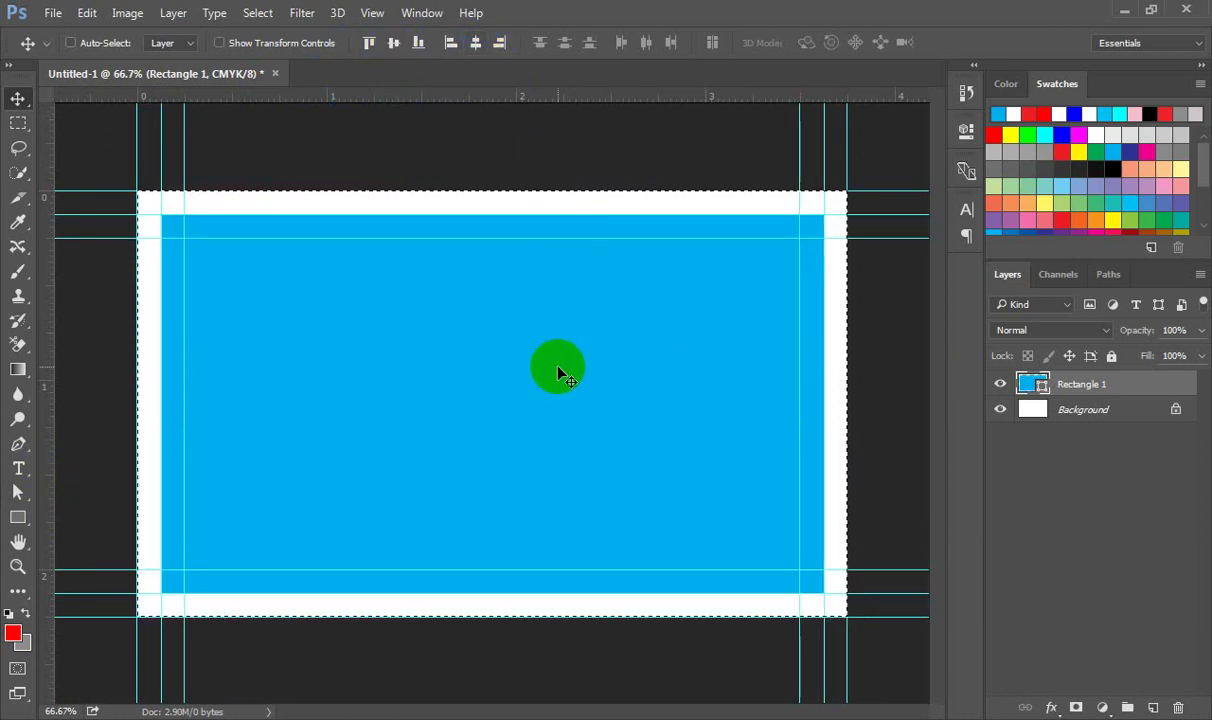
left_click(560, 372)
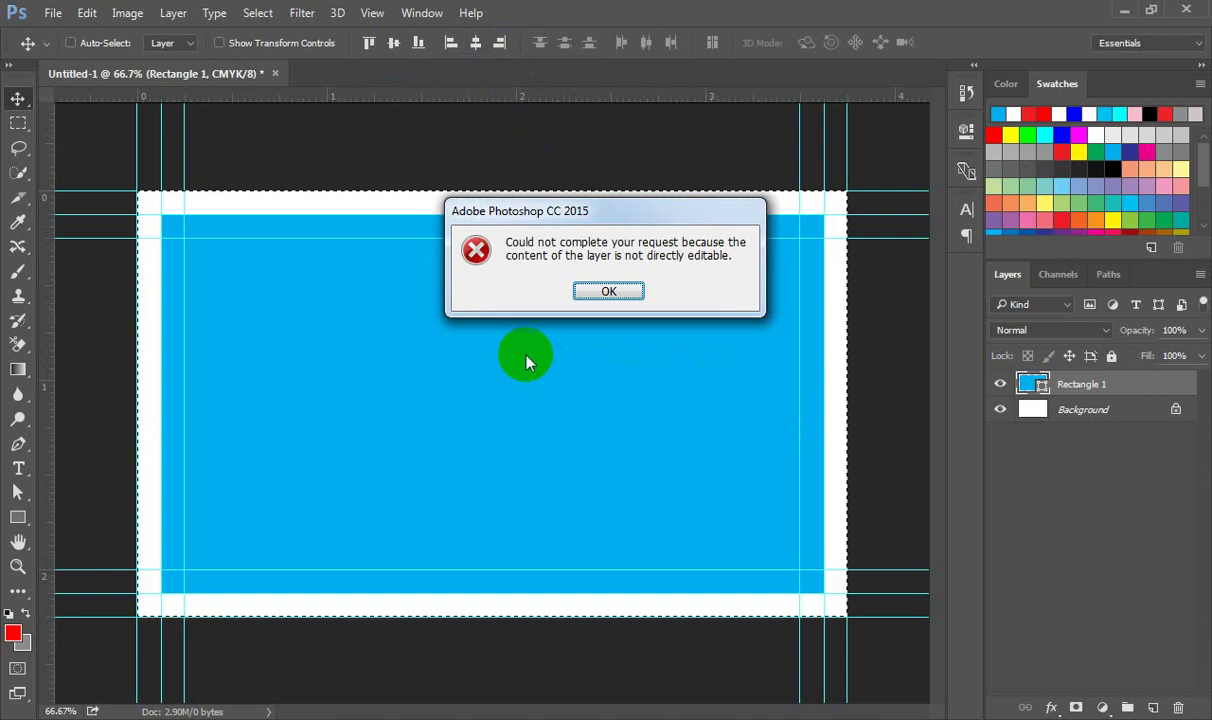
left_click(606, 291)
key("ctrl")
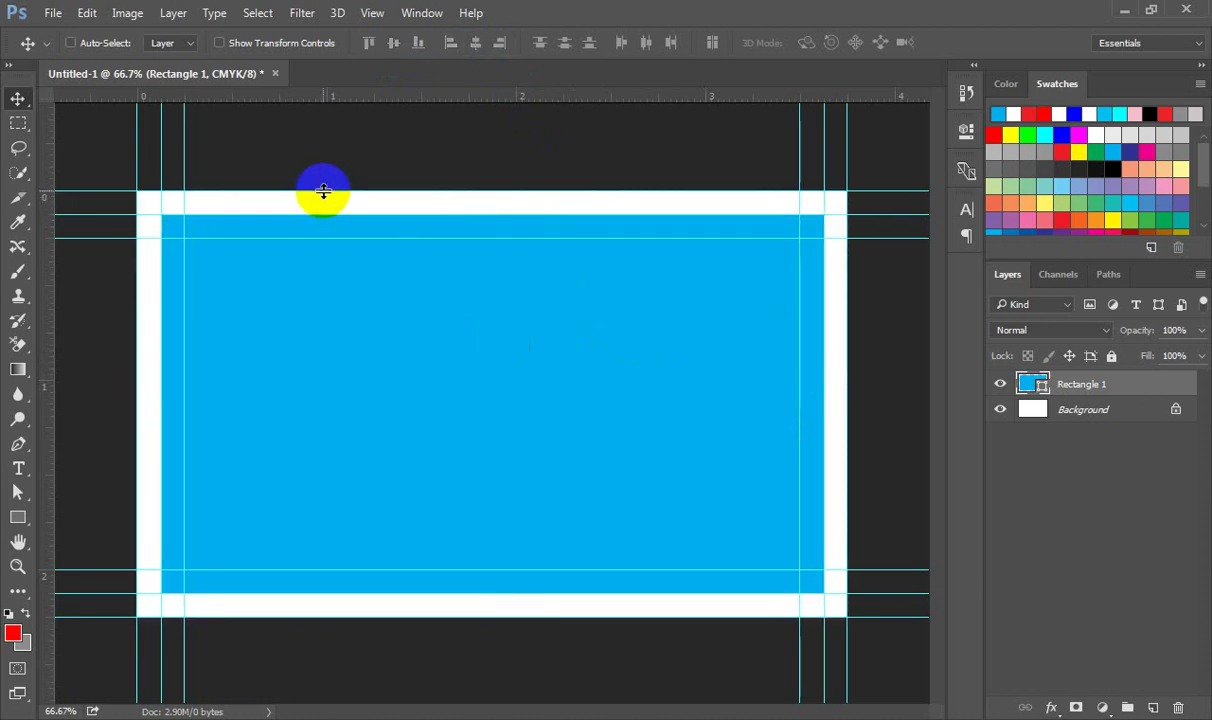
key("Delete")
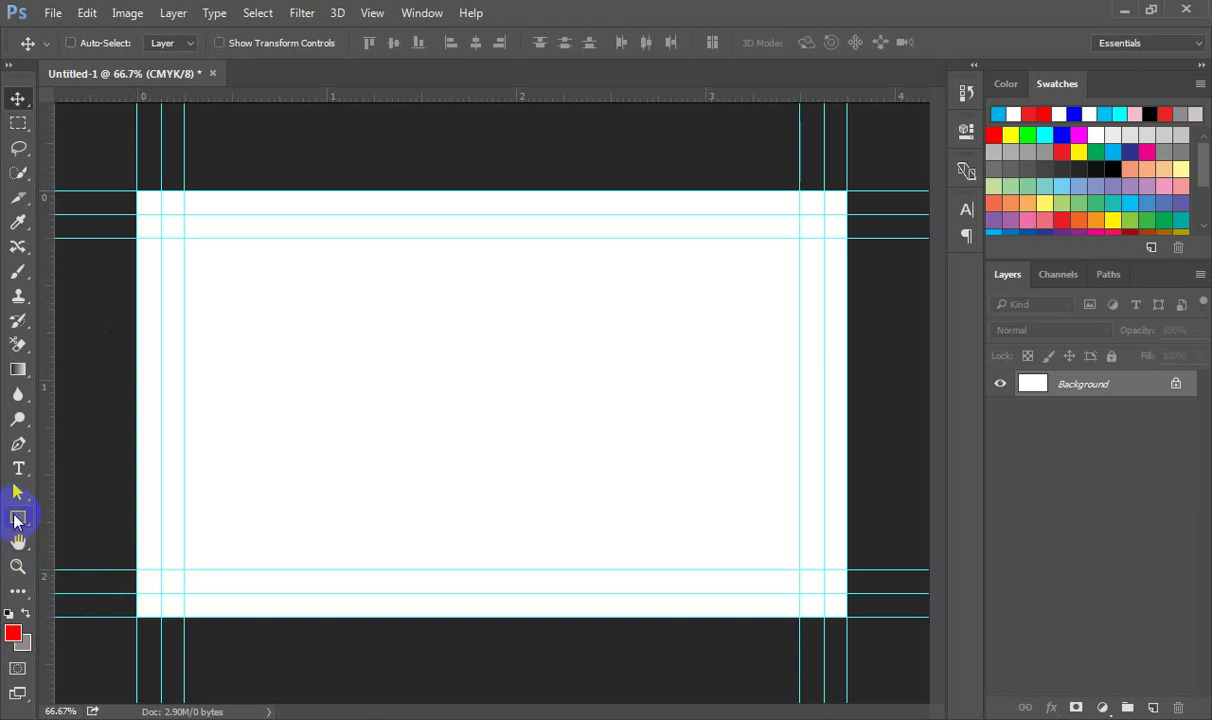
Step: Draw a new rectangle shape on the canvas and set its size to 3.75 in wide by 2.25 in high
left_click(15, 518)
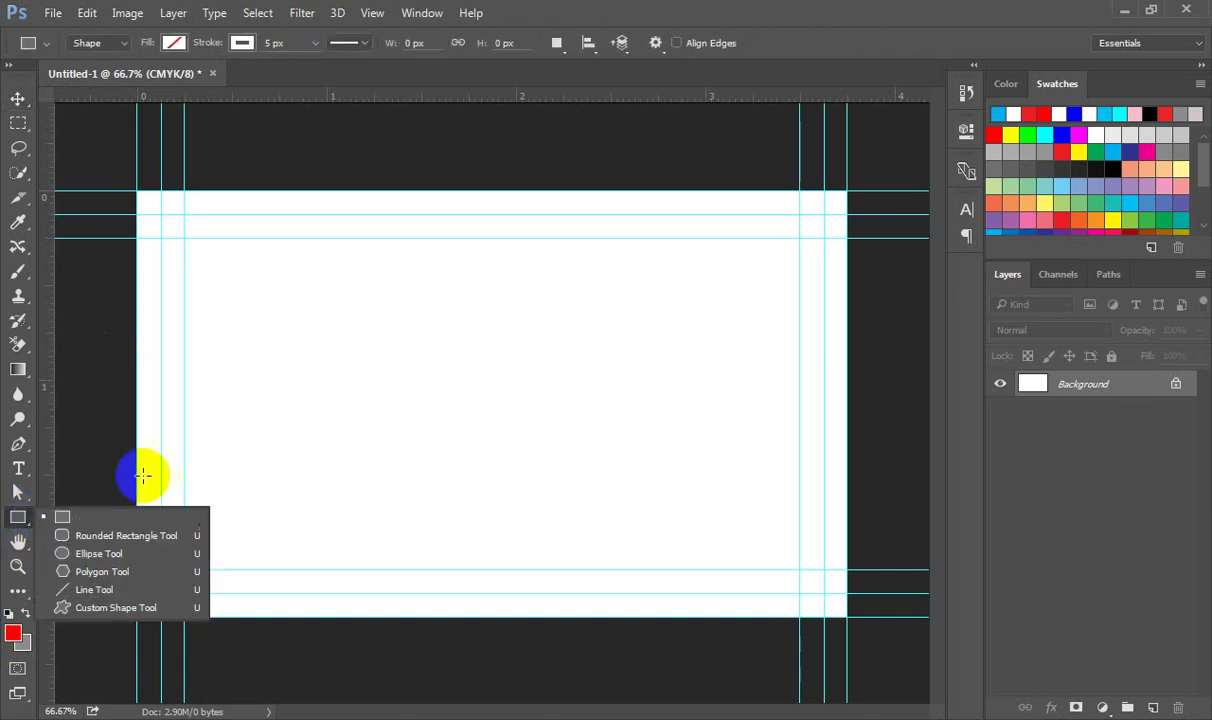
left_click(70, 514)
left_click_drag(199, 297, 438, 463)
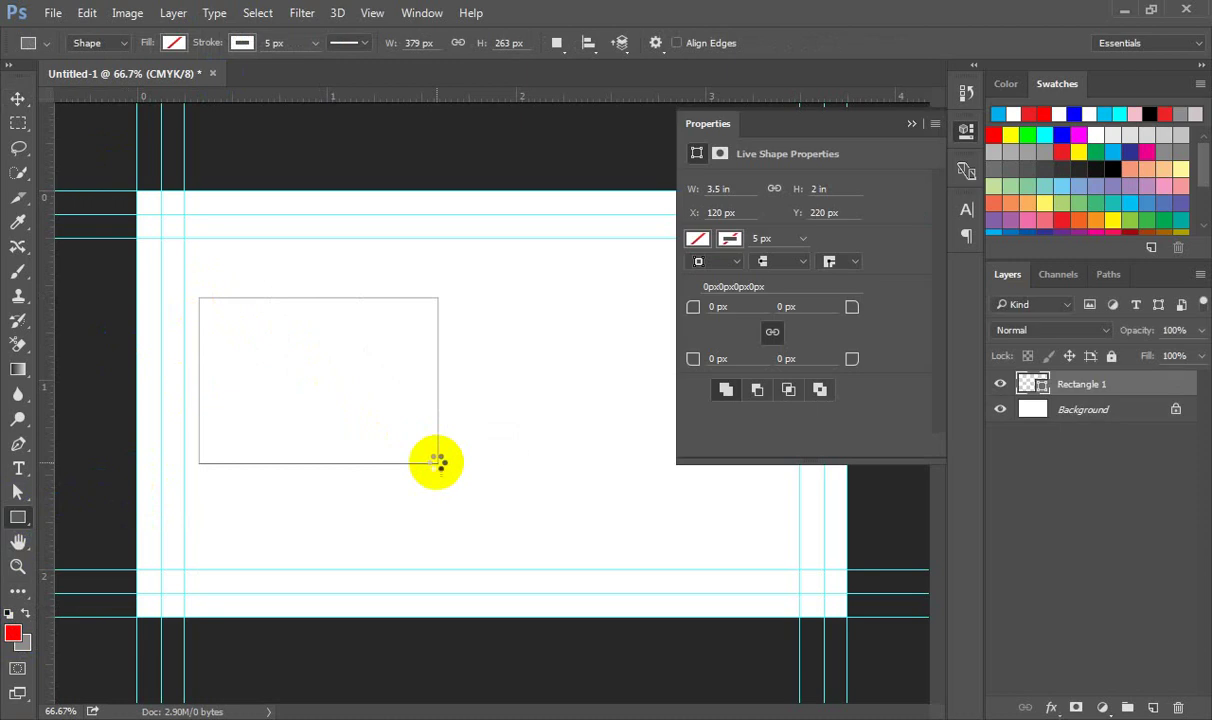
left_click_drag(755, 186, 676, 184)
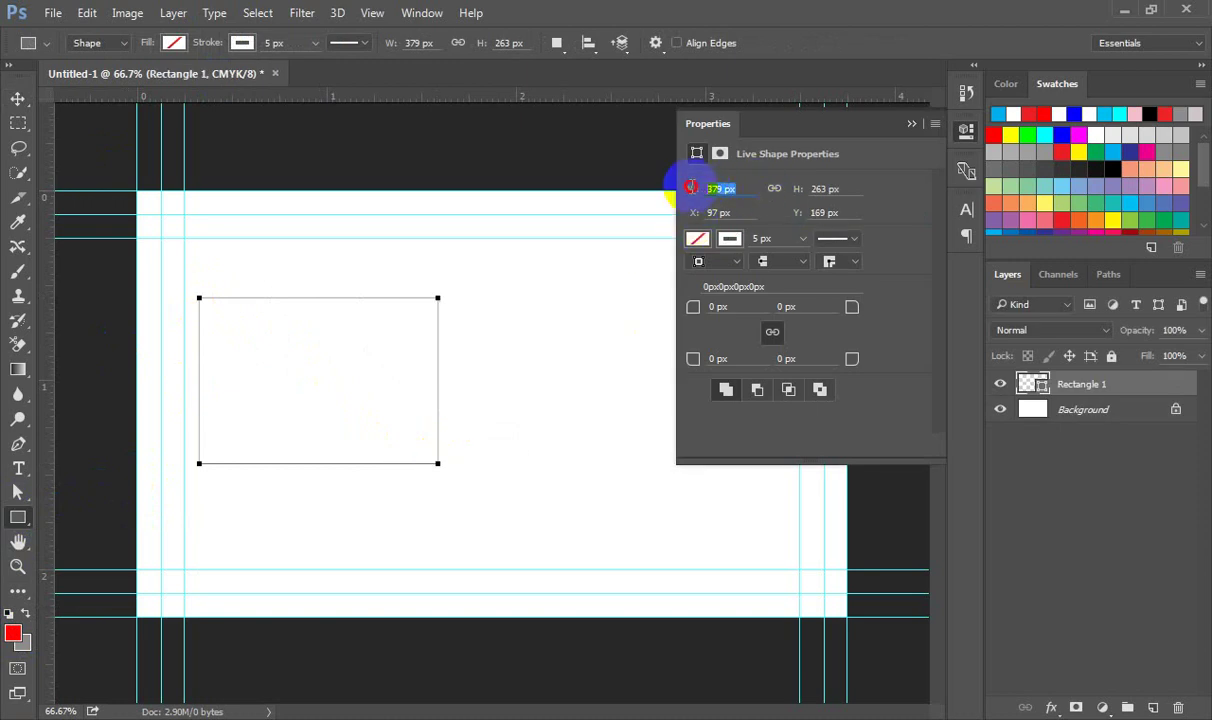
key("BackSpace")
key("Tab")
key("BackSpace")
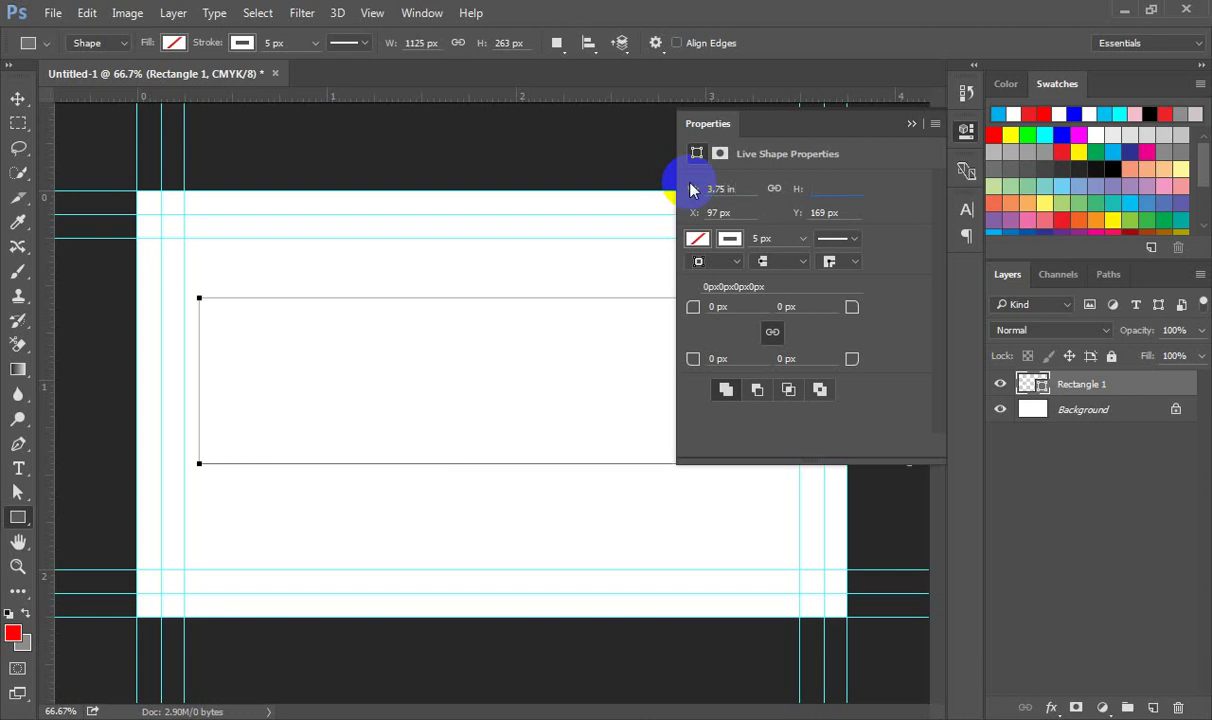
type("2.25 in")
Step: Leave the rectangle without fill and give it a yellow stroke .125 in wide
left_click(698, 239)
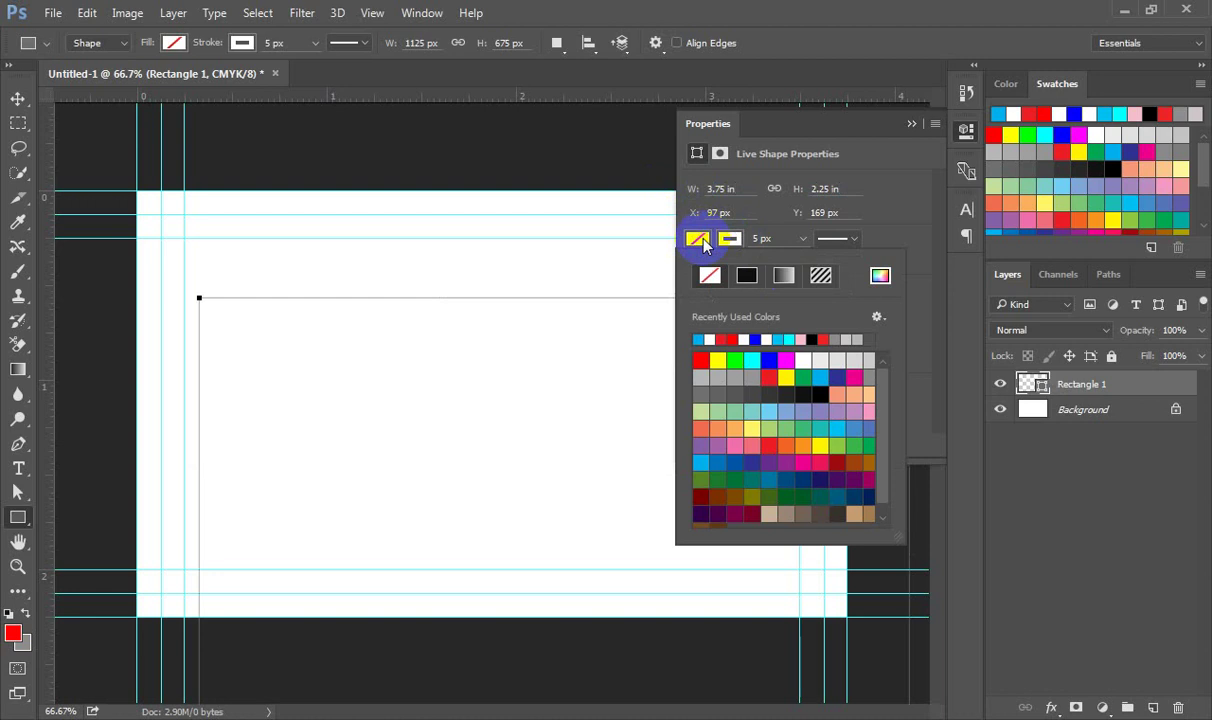
left_click(710, 276)
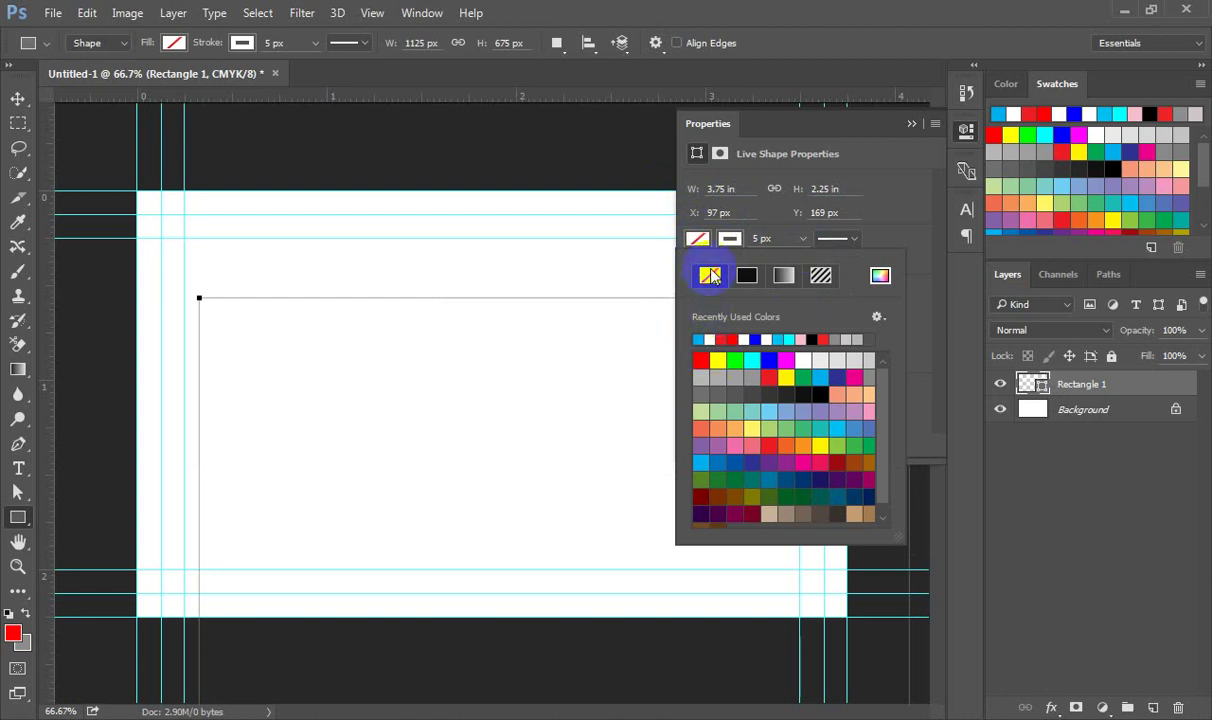
left_click(730, 238)
left_click(730, 238)
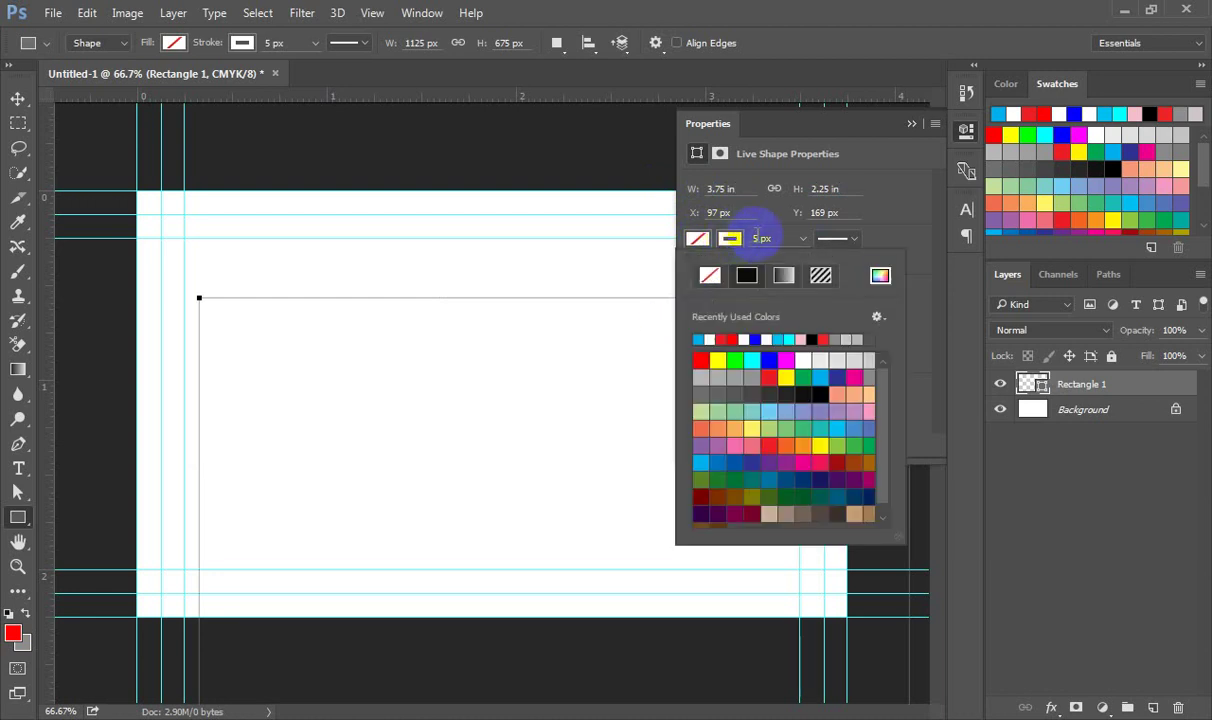
left_click(716, 358)
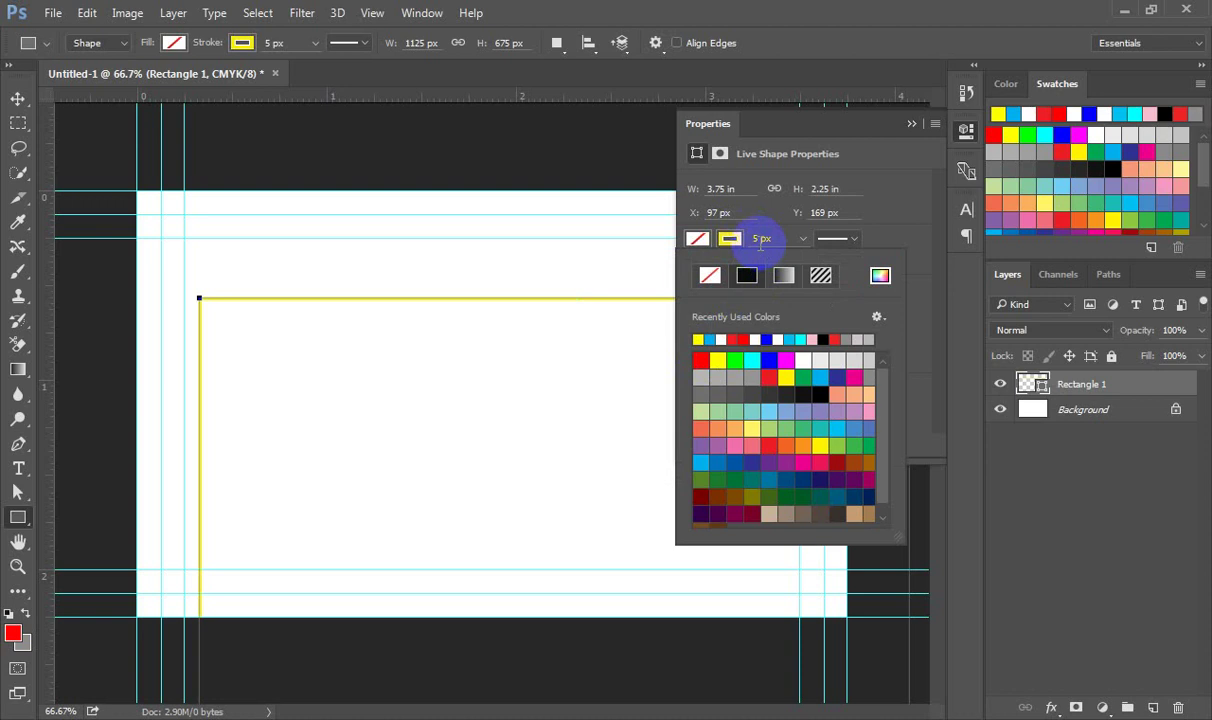
left_click(763, 240)
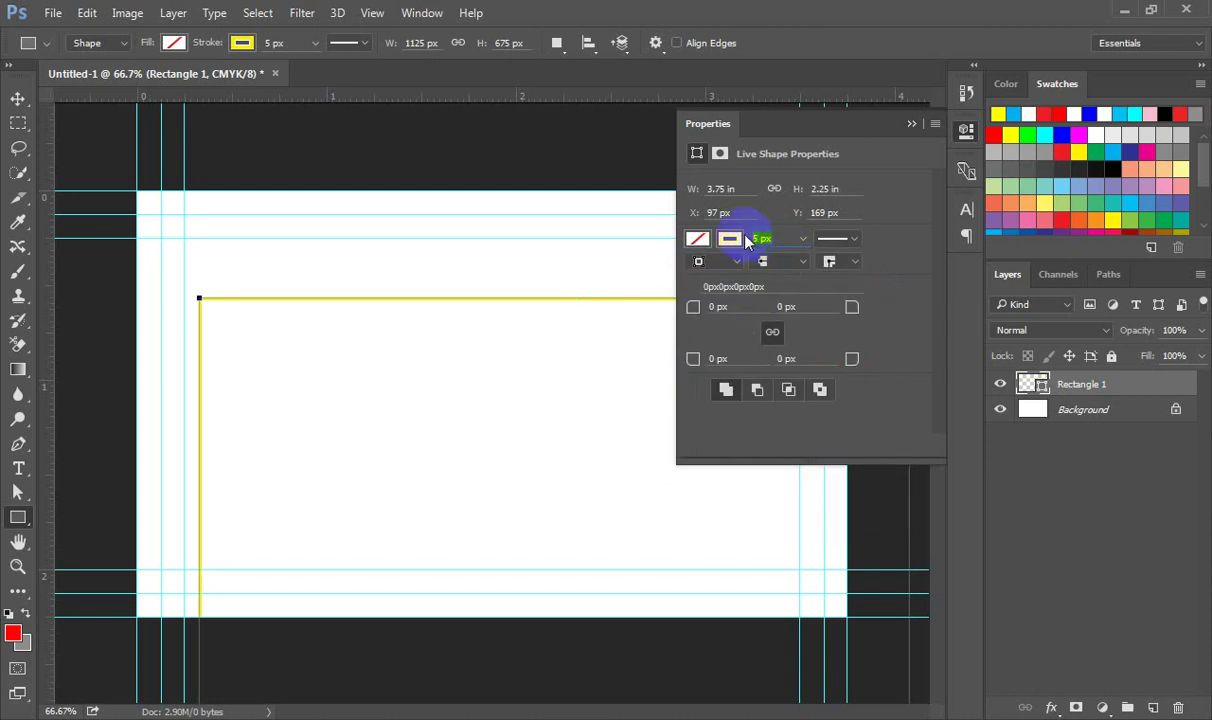
type("125 in")
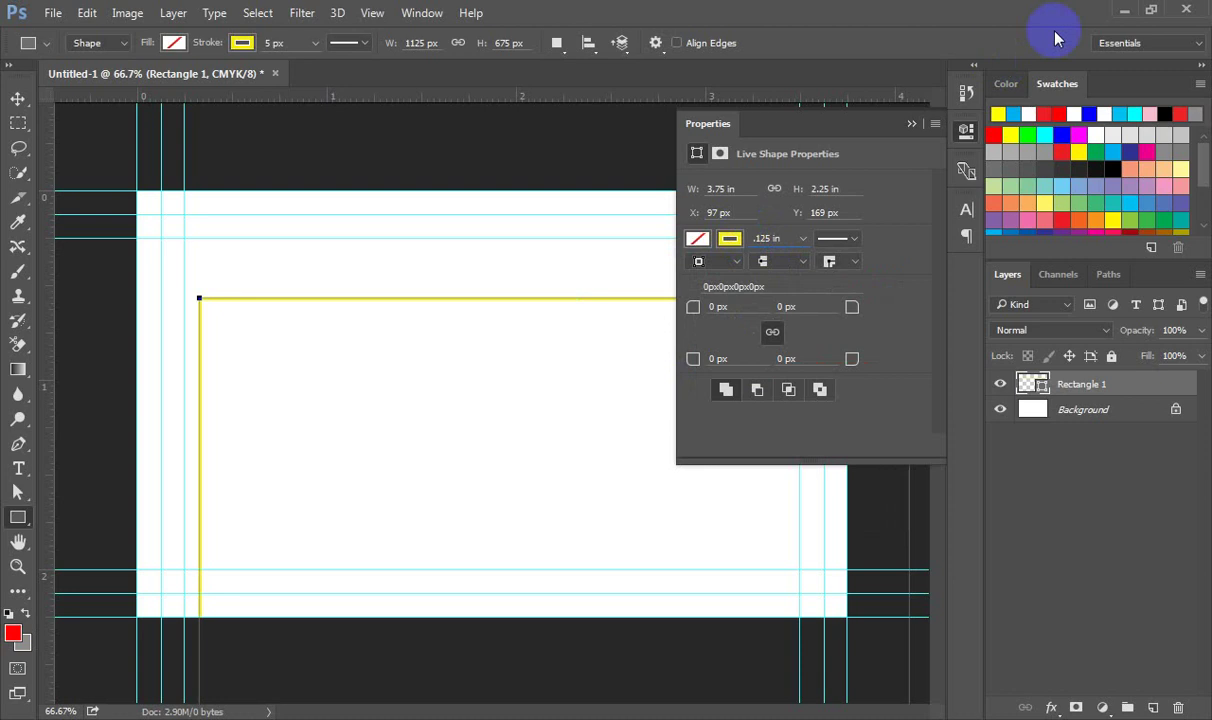
left_click(912, 124)
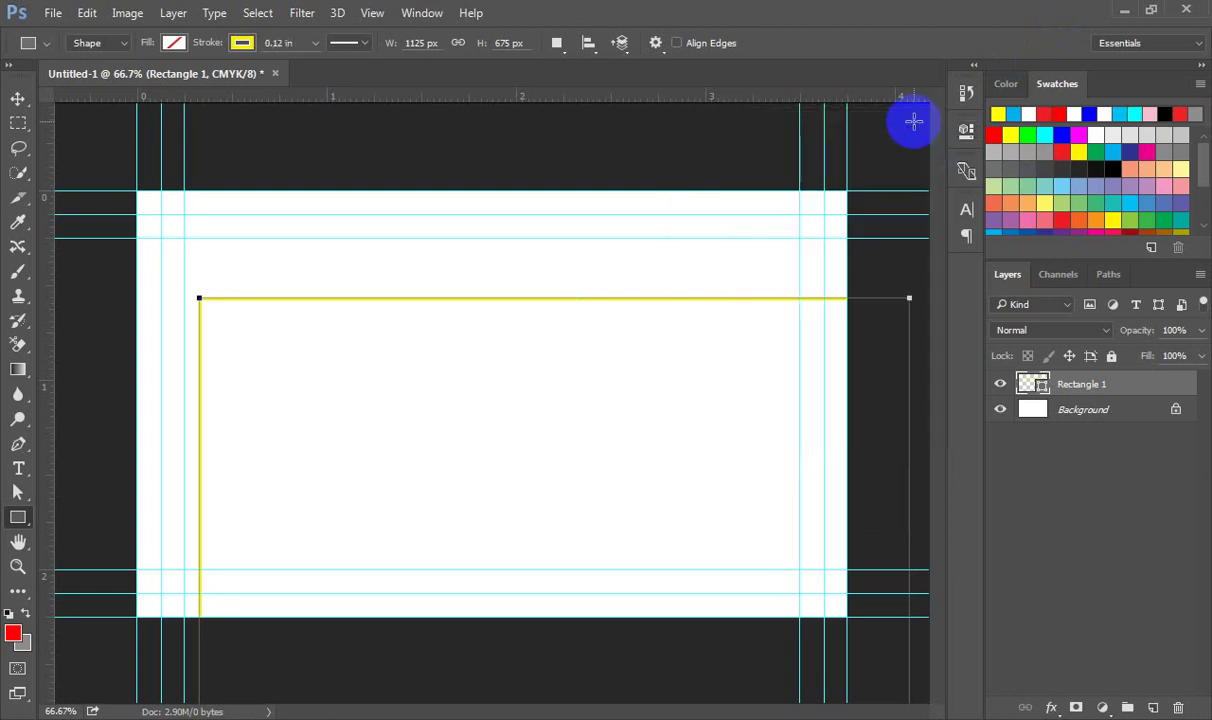
Step: Select the whole canvas, align the yellow frame to it horizontally and vertically, and clear the selection
left_click(18, 98)
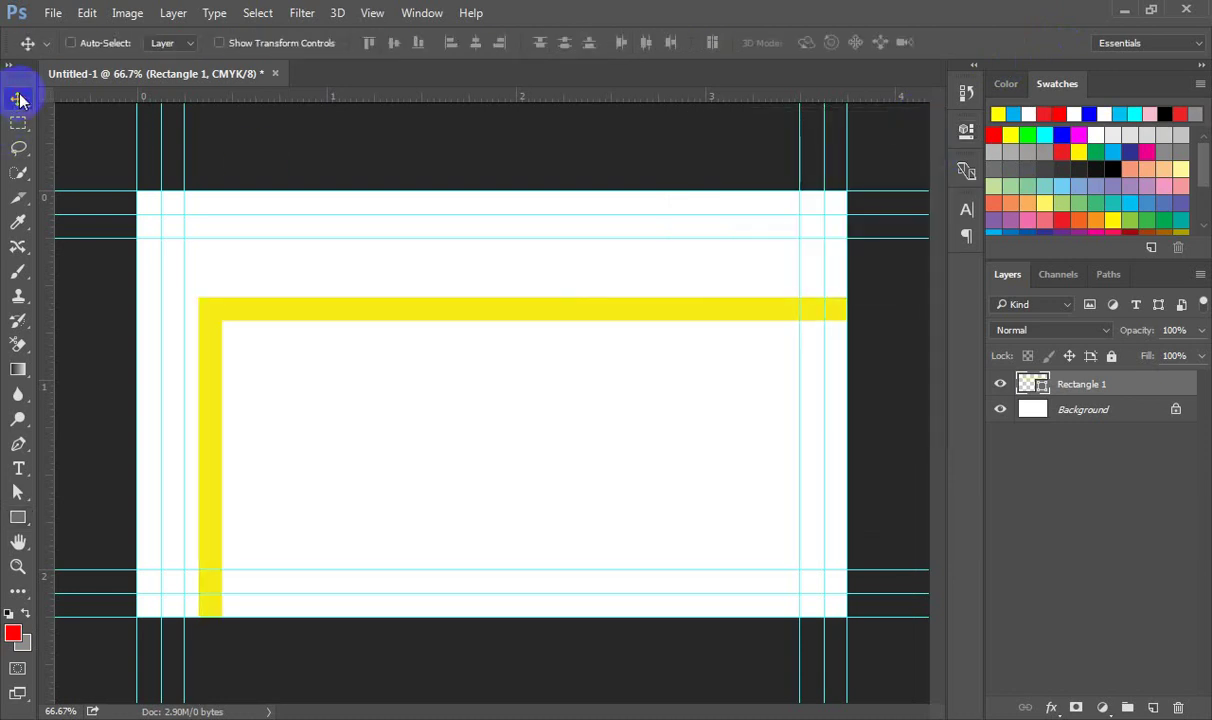
key("ctrl+a")
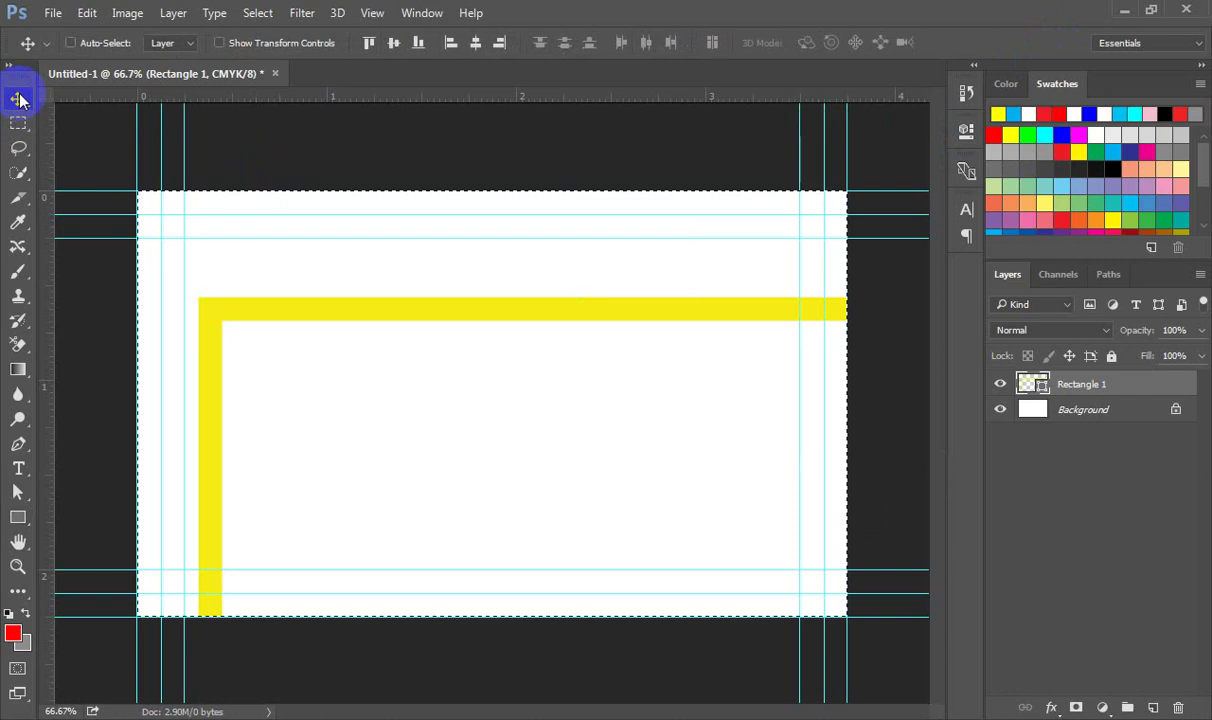
left_click(451, 43)
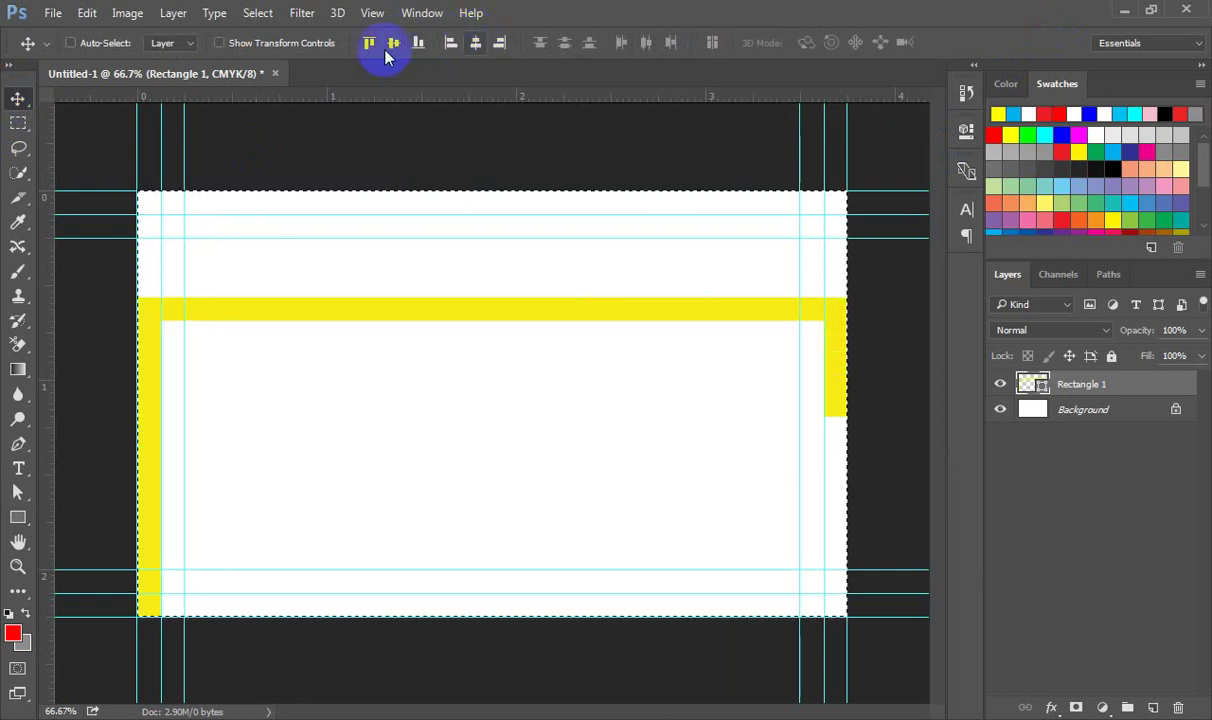
left_click(393, 43)
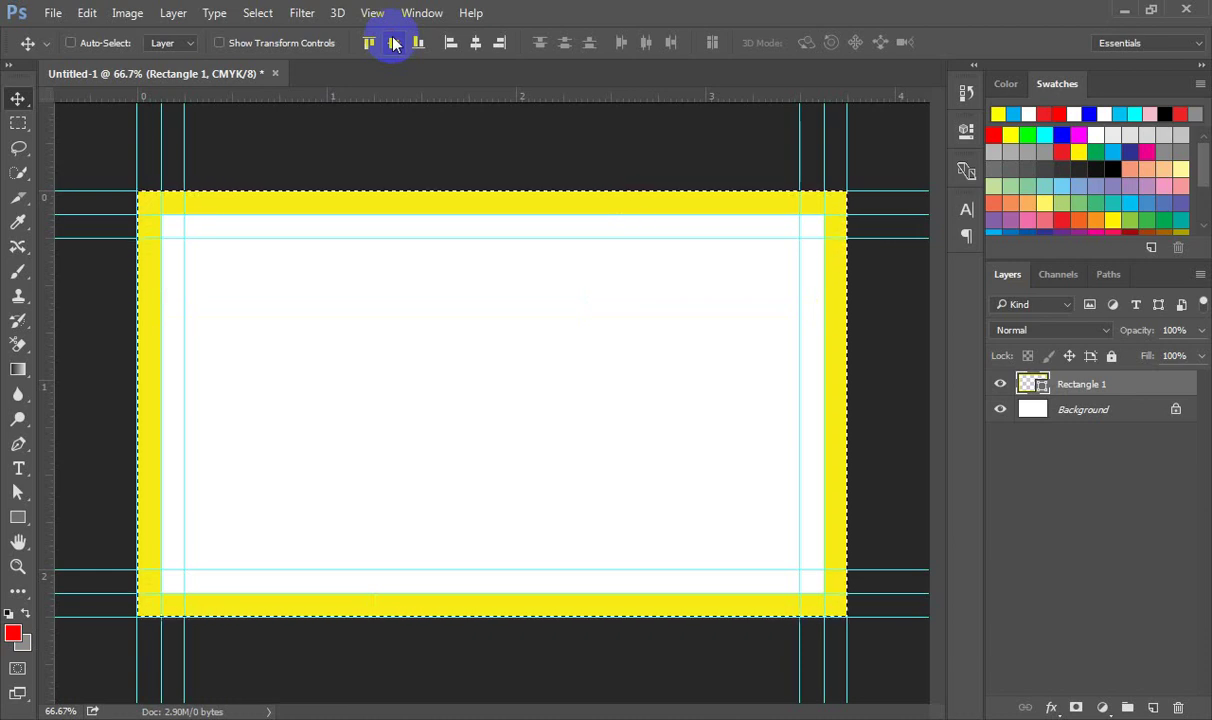
key("ctrl+d")
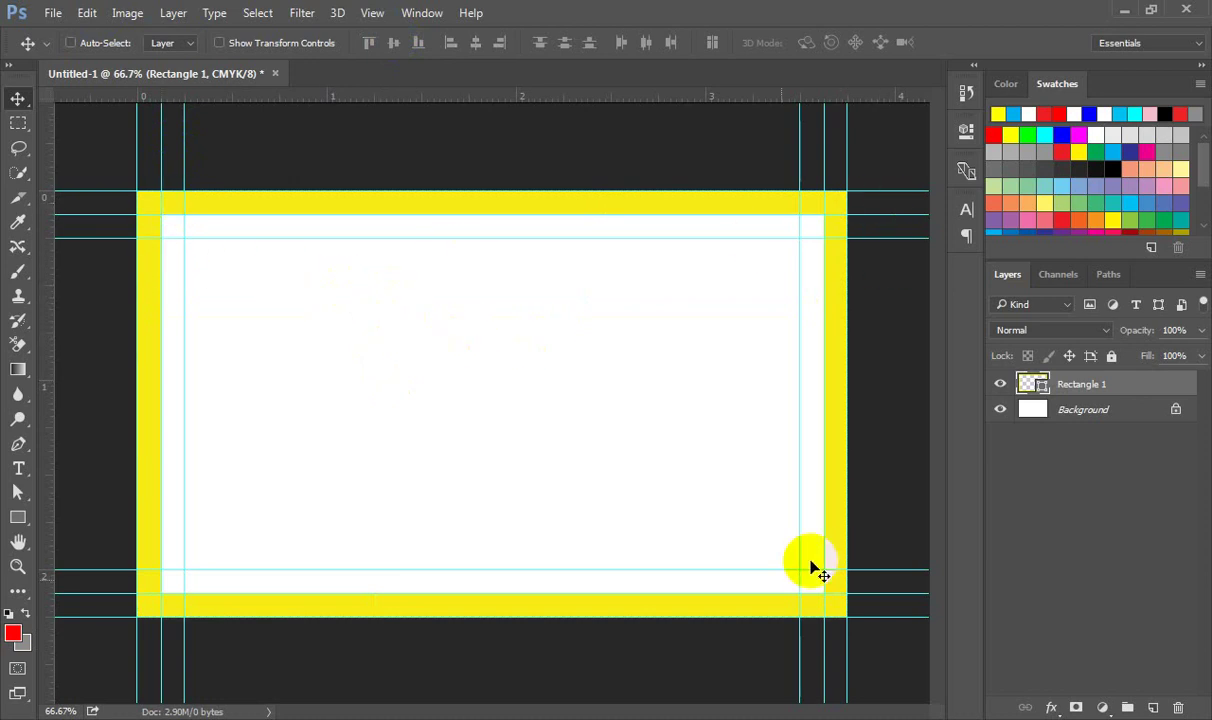
left_click(145, 207)
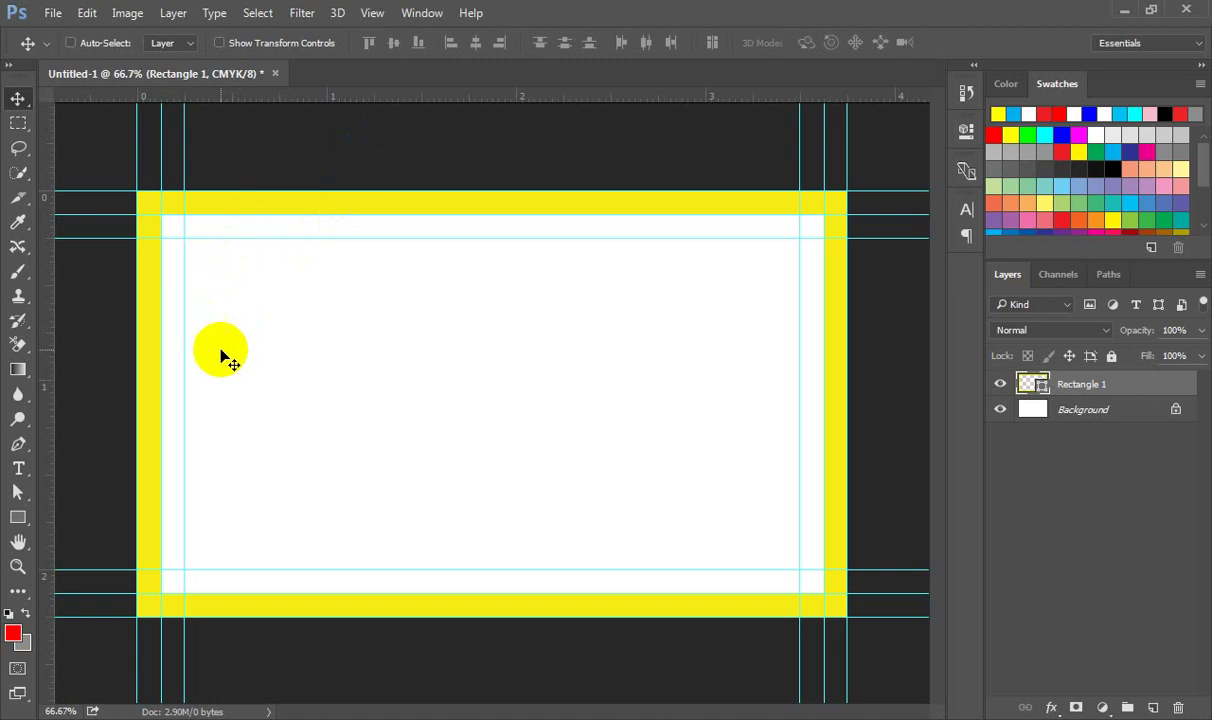
left_click(135, 544)
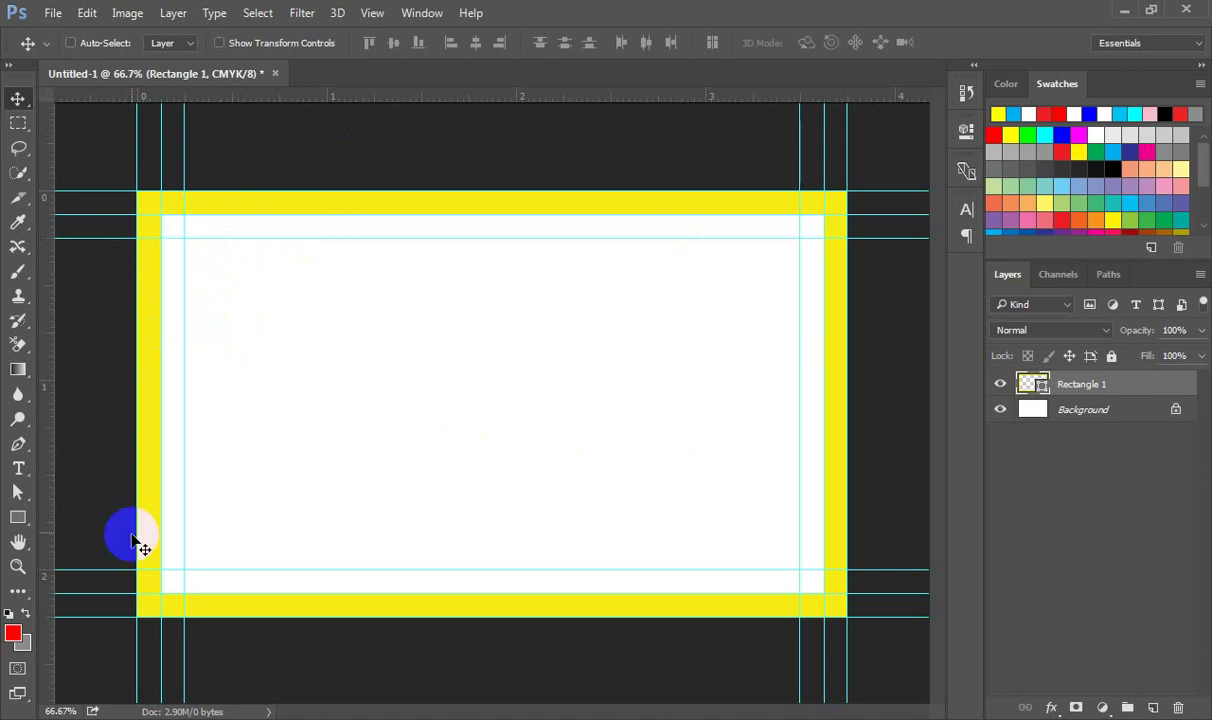
left_click(150, 243)
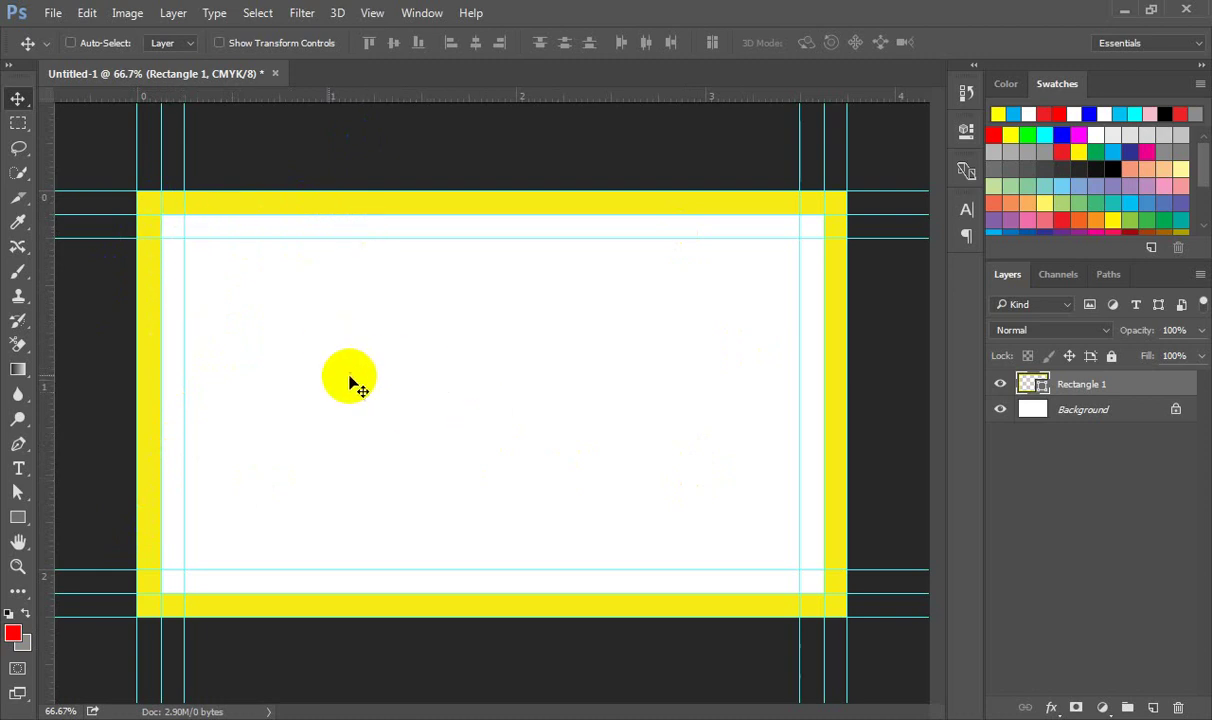
mouse_move(630, 204)
left_mouse_down()
mouse_move(655, 206)
mouse_move(893, 385)
mouse_move(509, 606)
mouse_move(476, 610)
left_mouse_up()
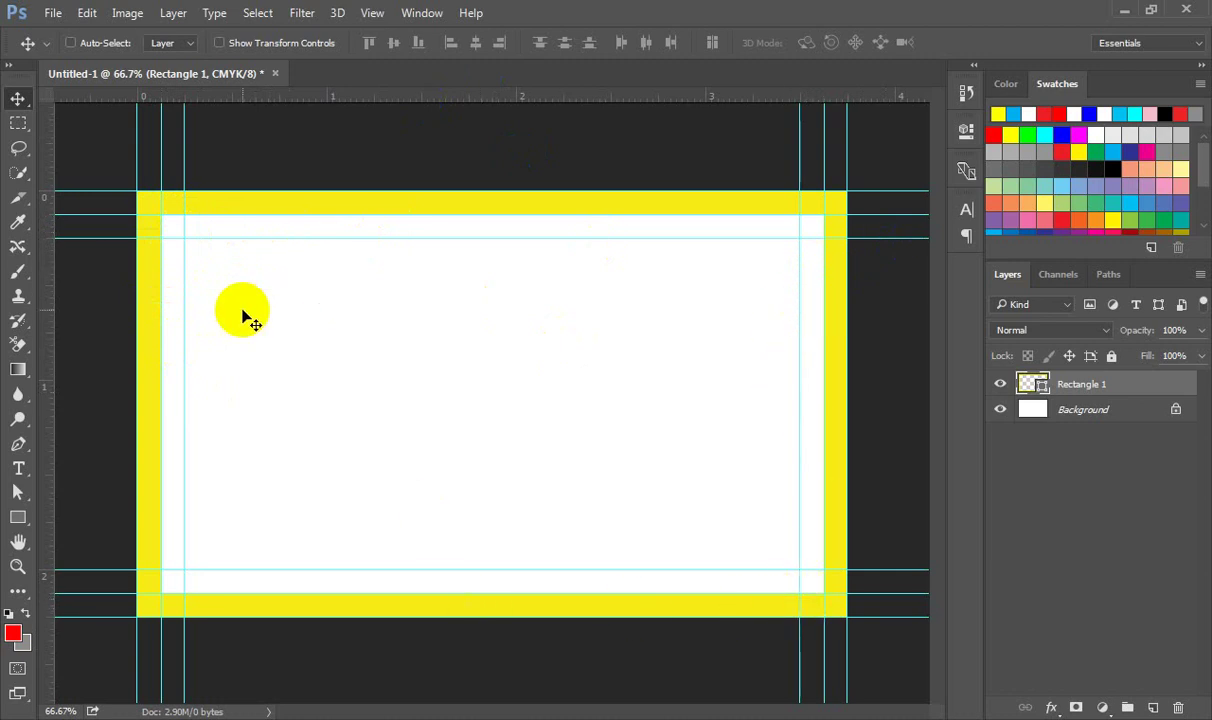
left_click_drag(236, 192, 236, 193)
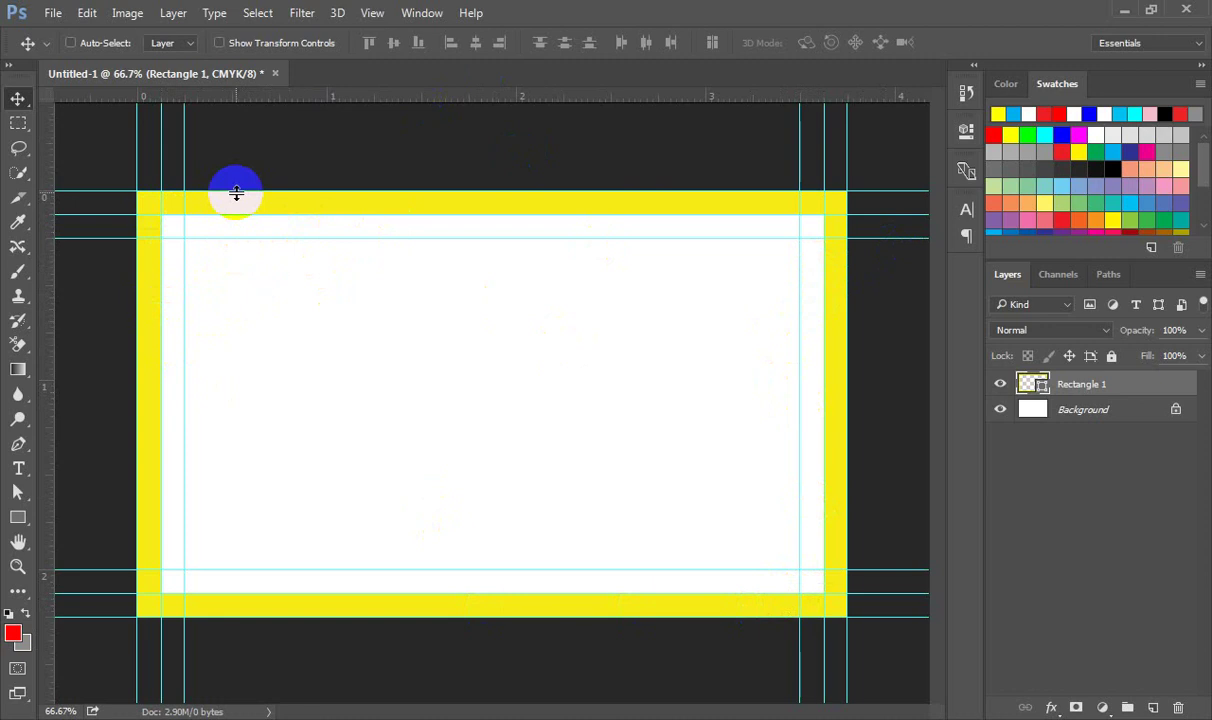
Step: Start saving the document and browse to the System Reserved (H:) drive as the save location
key("ctrl")
key("ctrl+s")
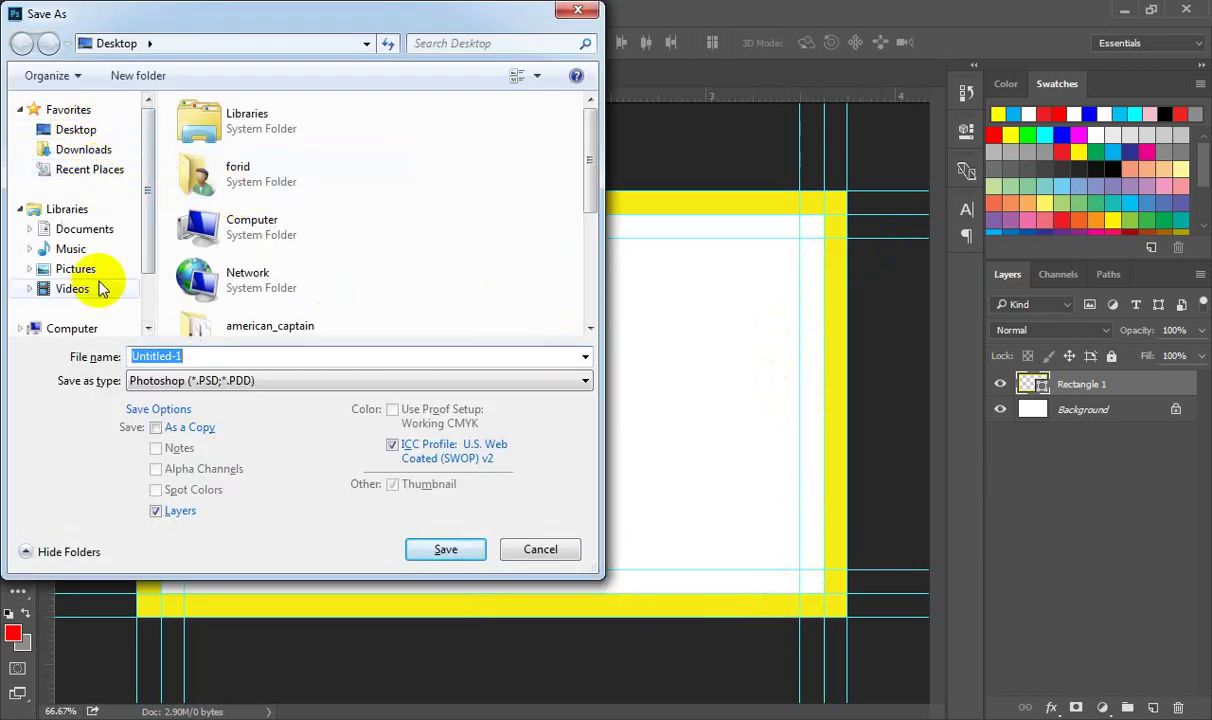
left_click(81, 137)
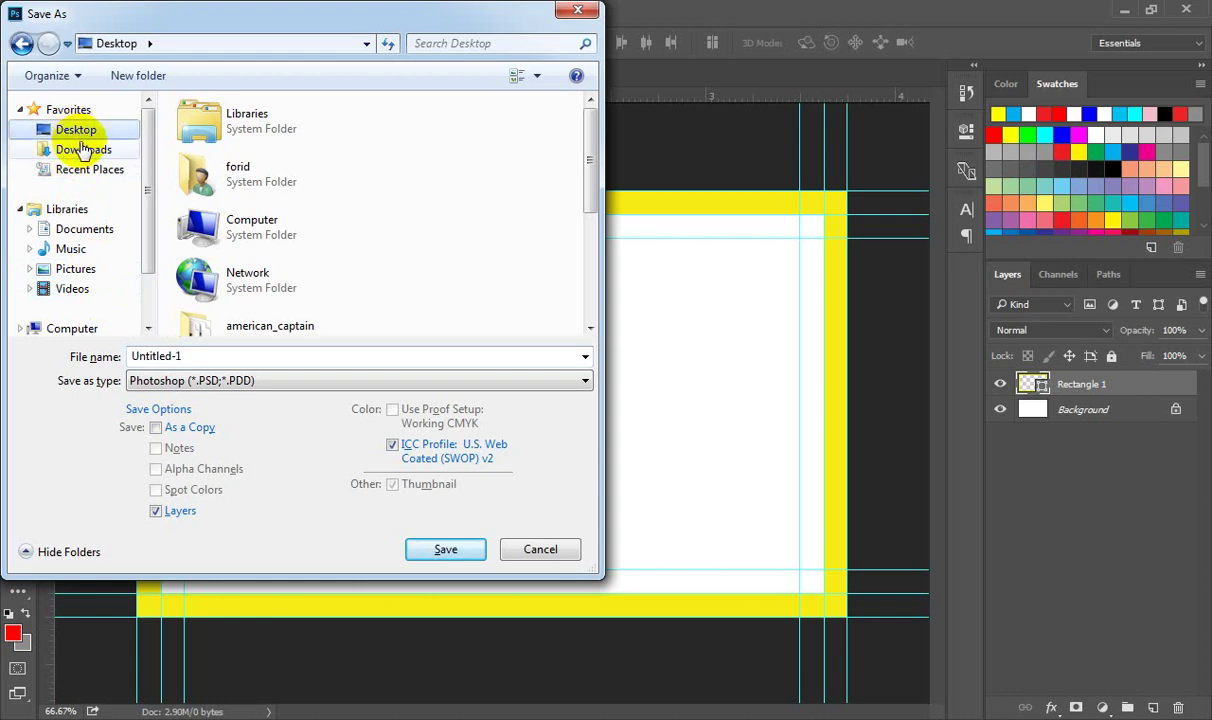
left_click_drag(150, 184, 150, 220)
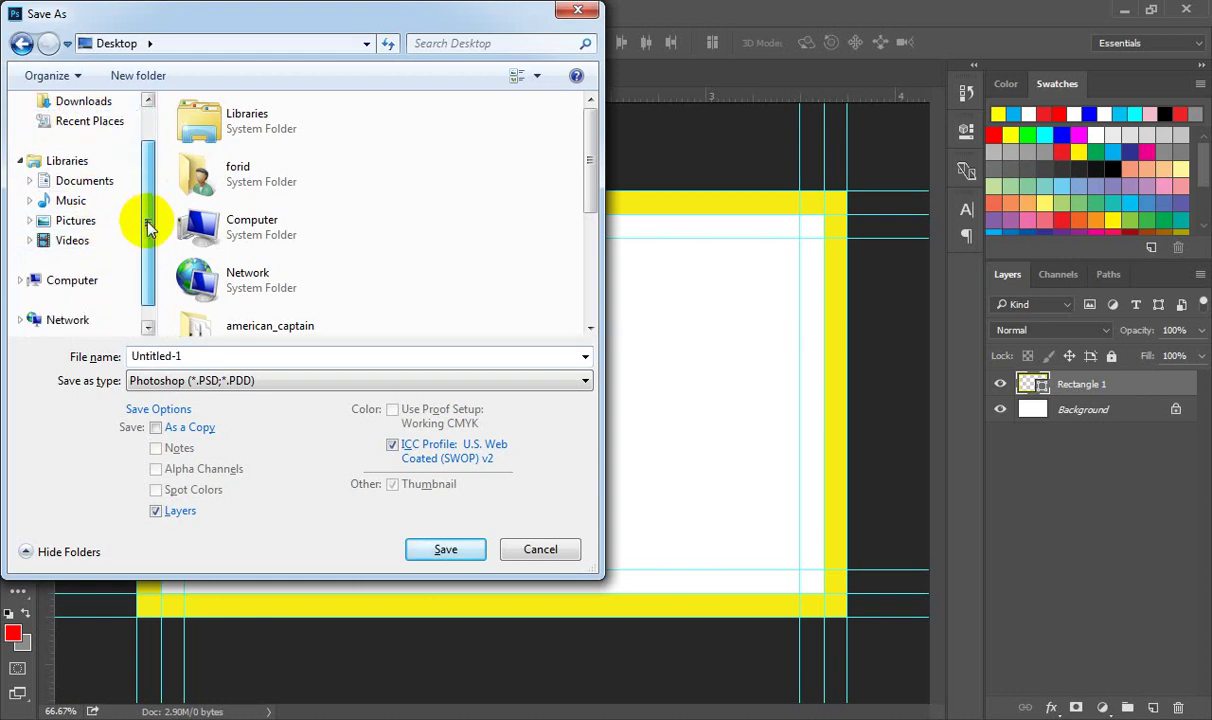
double_click(262, 243)
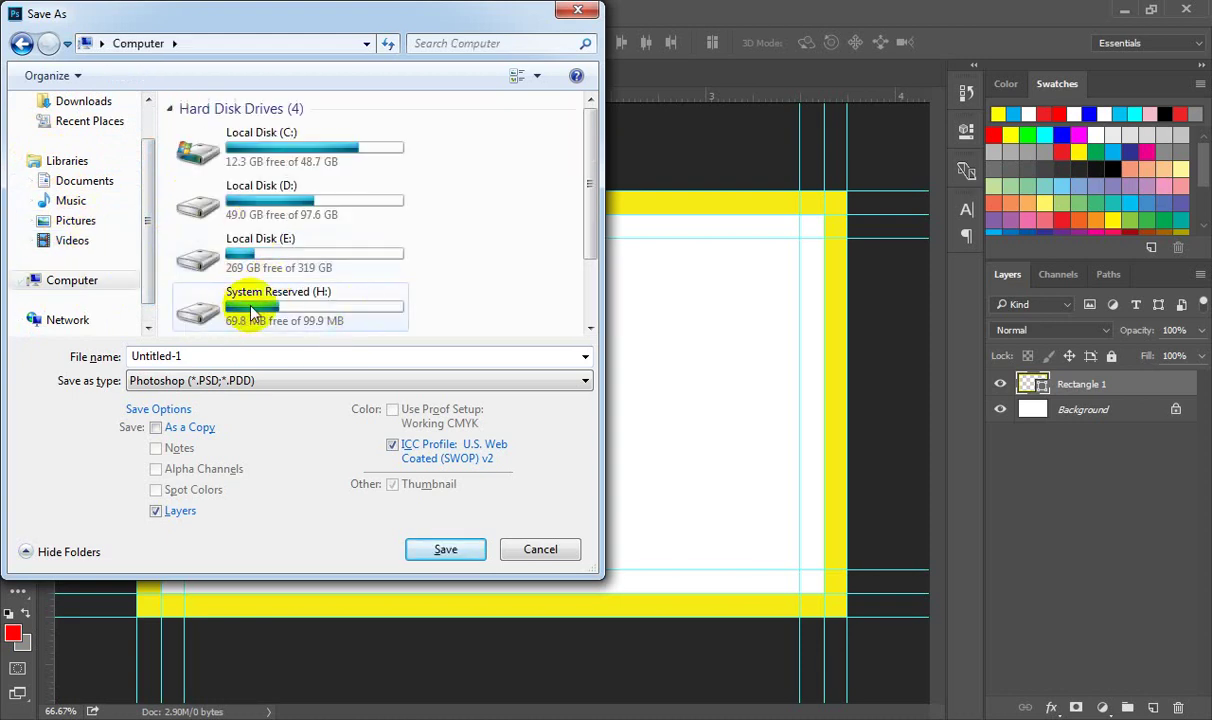
double_click(198, 304)
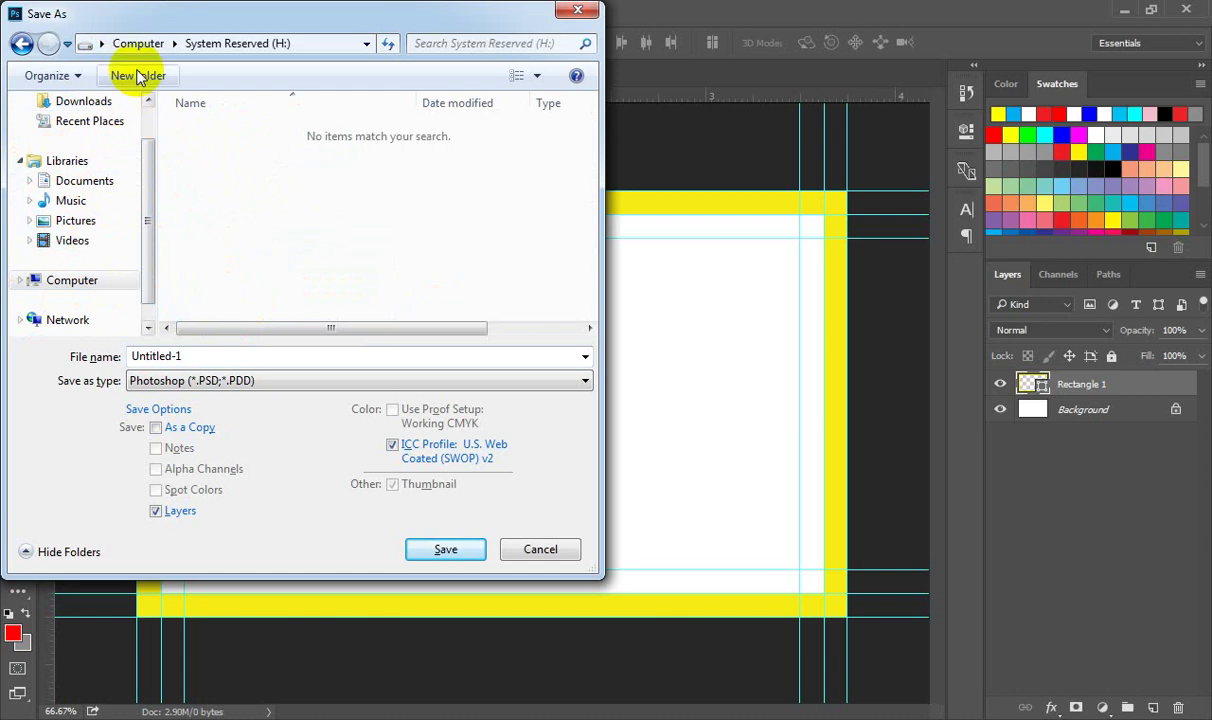
Step: Create a folder named "graphic design" on the H: drive and open it
left_click(138, 80)
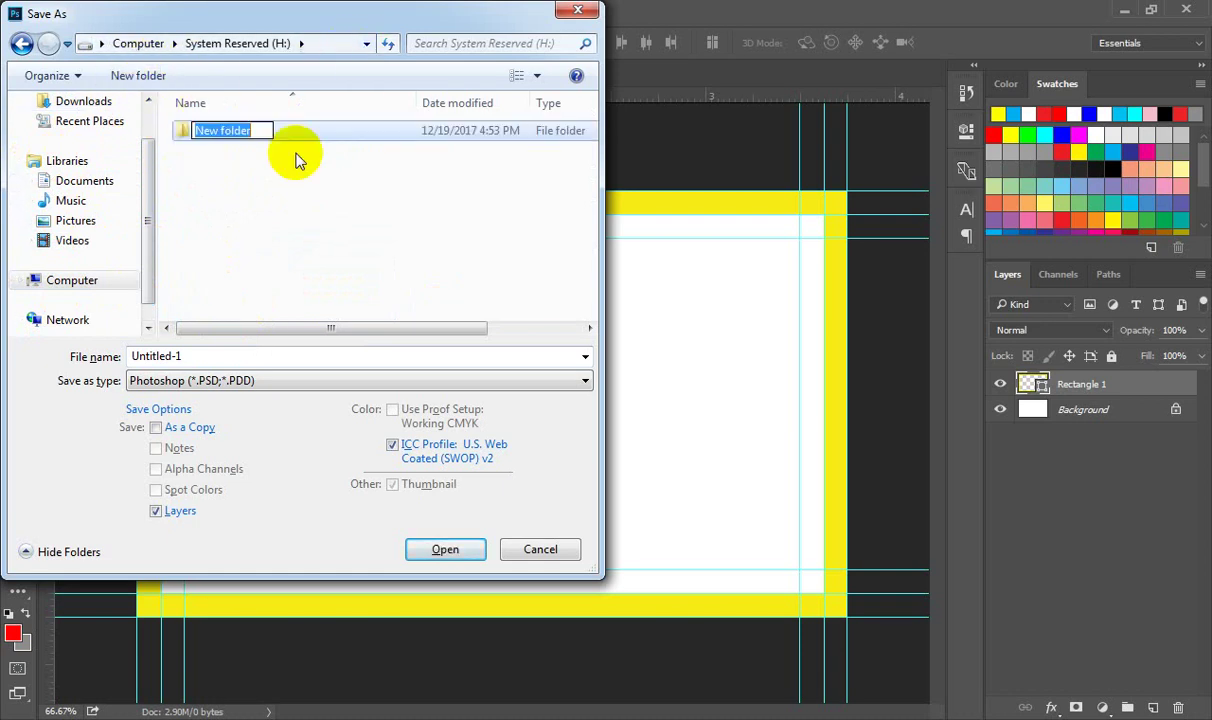
type("d")
key("BackSpace")
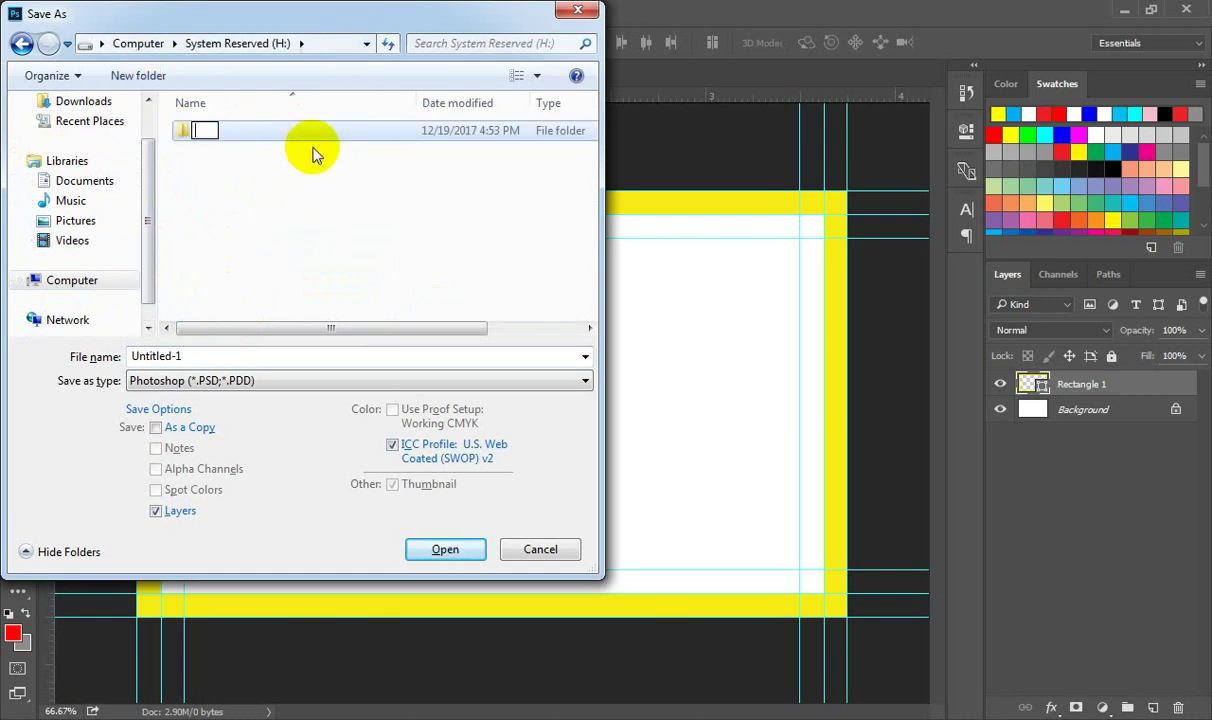
type("g")
type("raphic des")
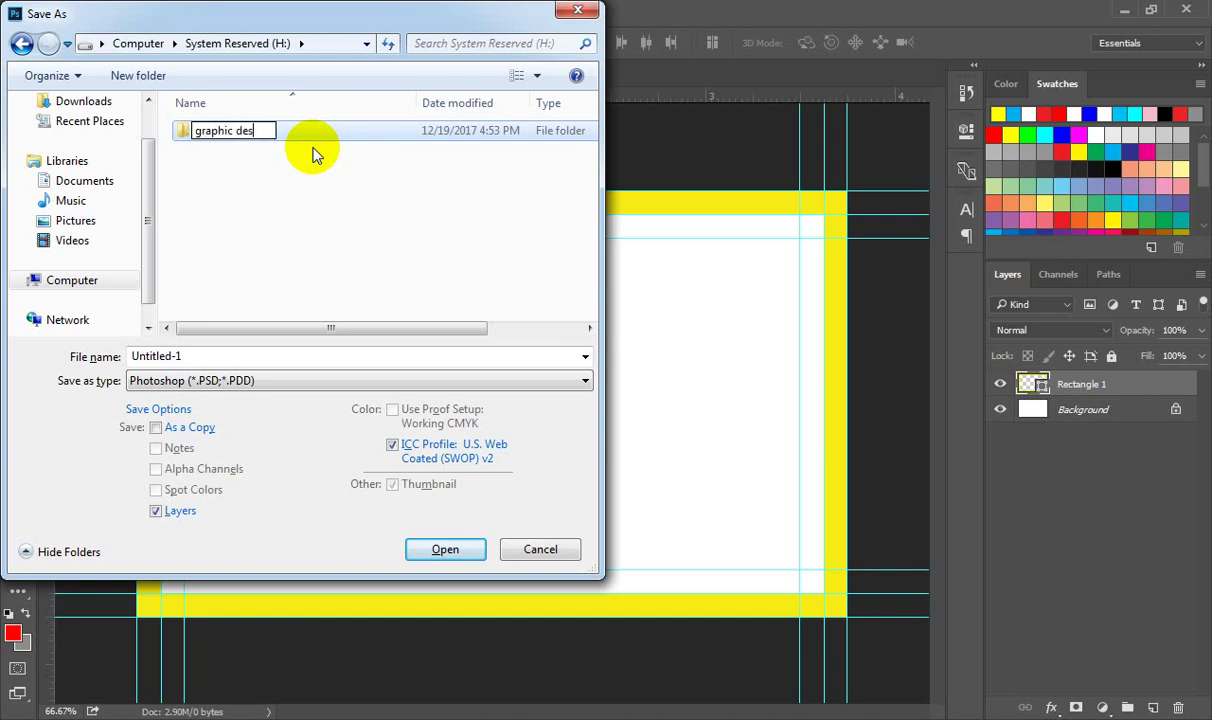
type("ign")
key("Return")
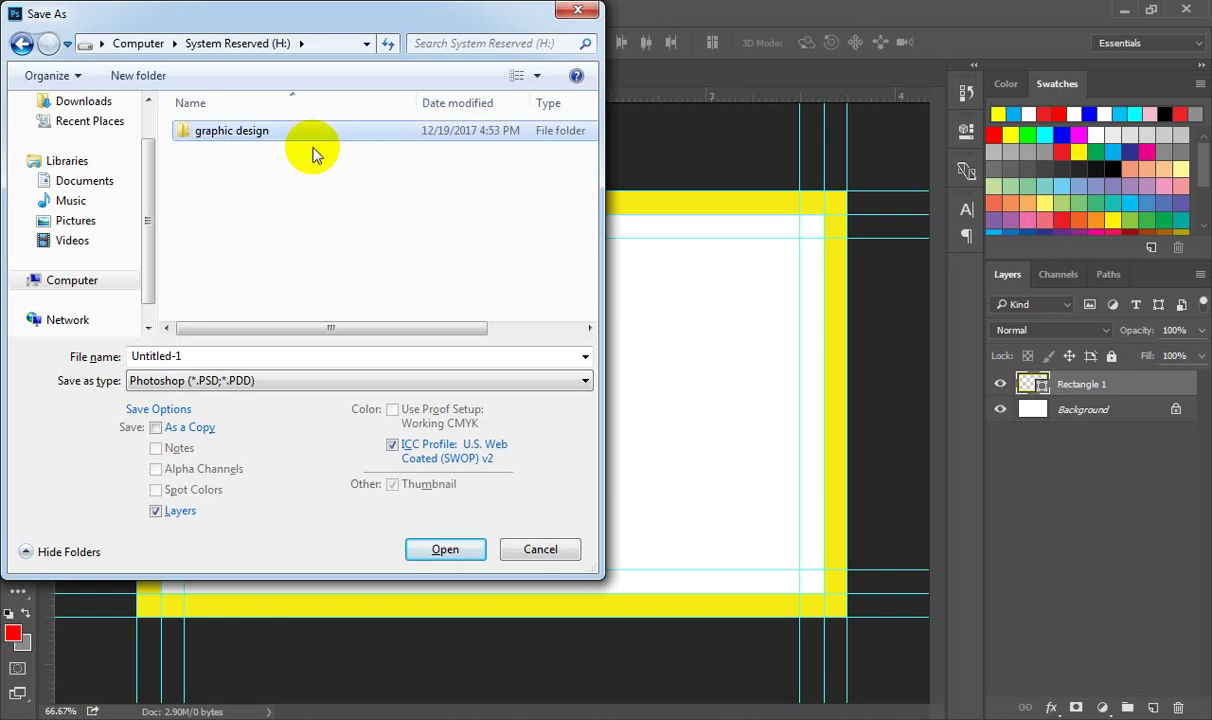
left_click(213, 134)
double_click(213, 134)
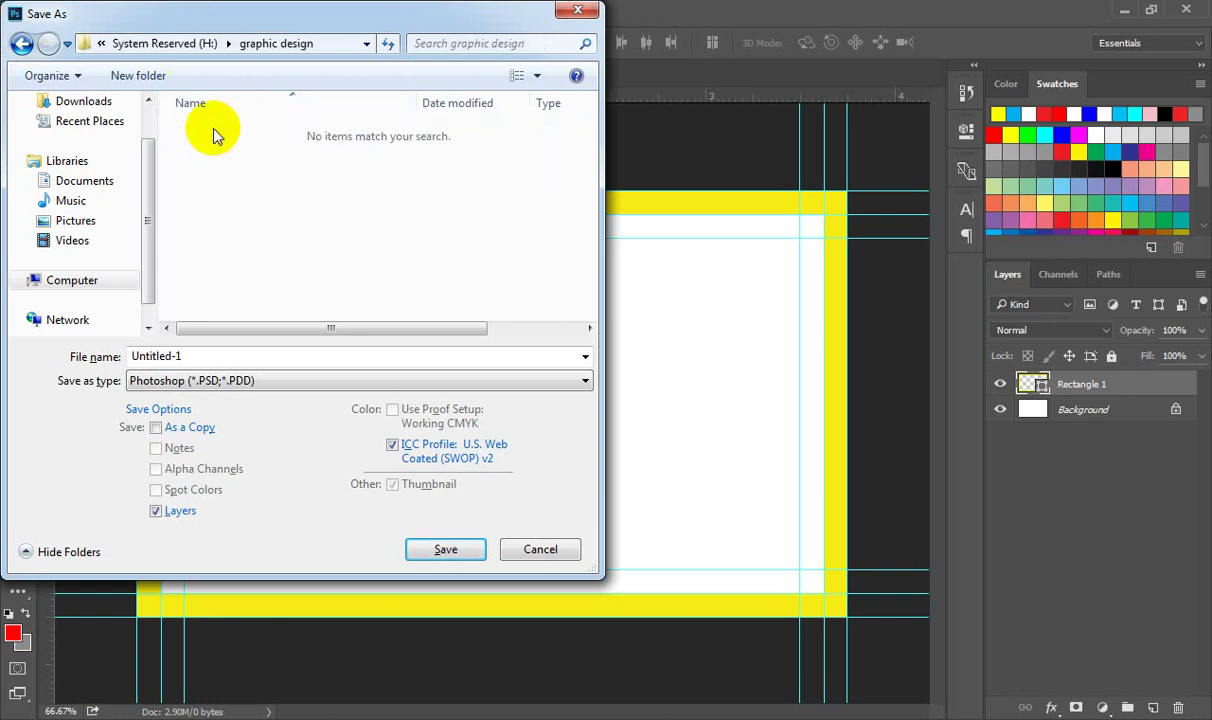
Step: Create a subfolder named "blead" inside the graphic design folder and open it
left_click(136, 75)
type("b")
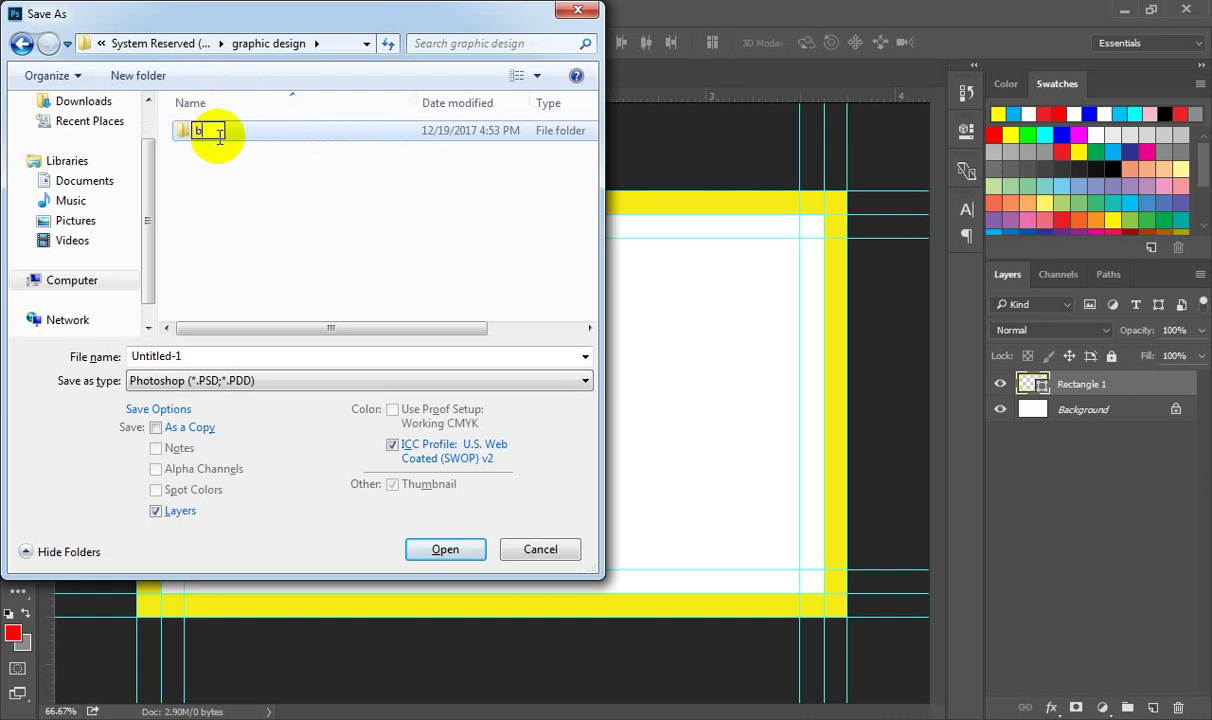
type("lead")
key("Return")
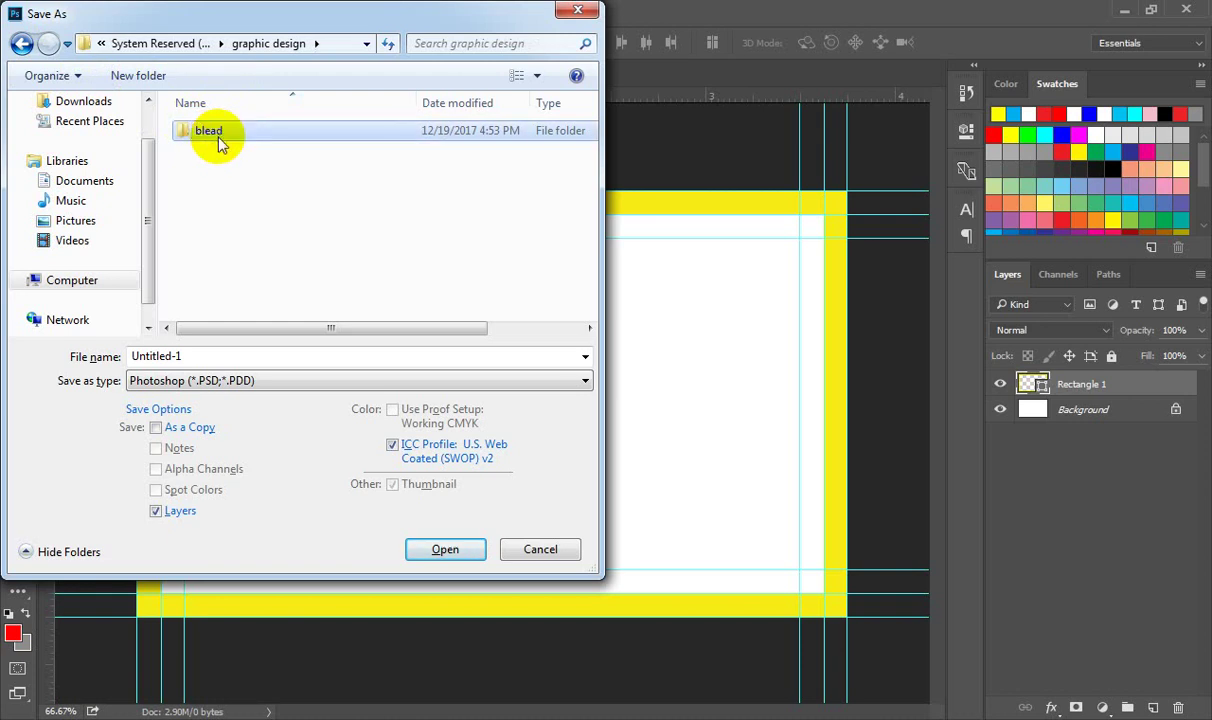
double_click(210, 128)
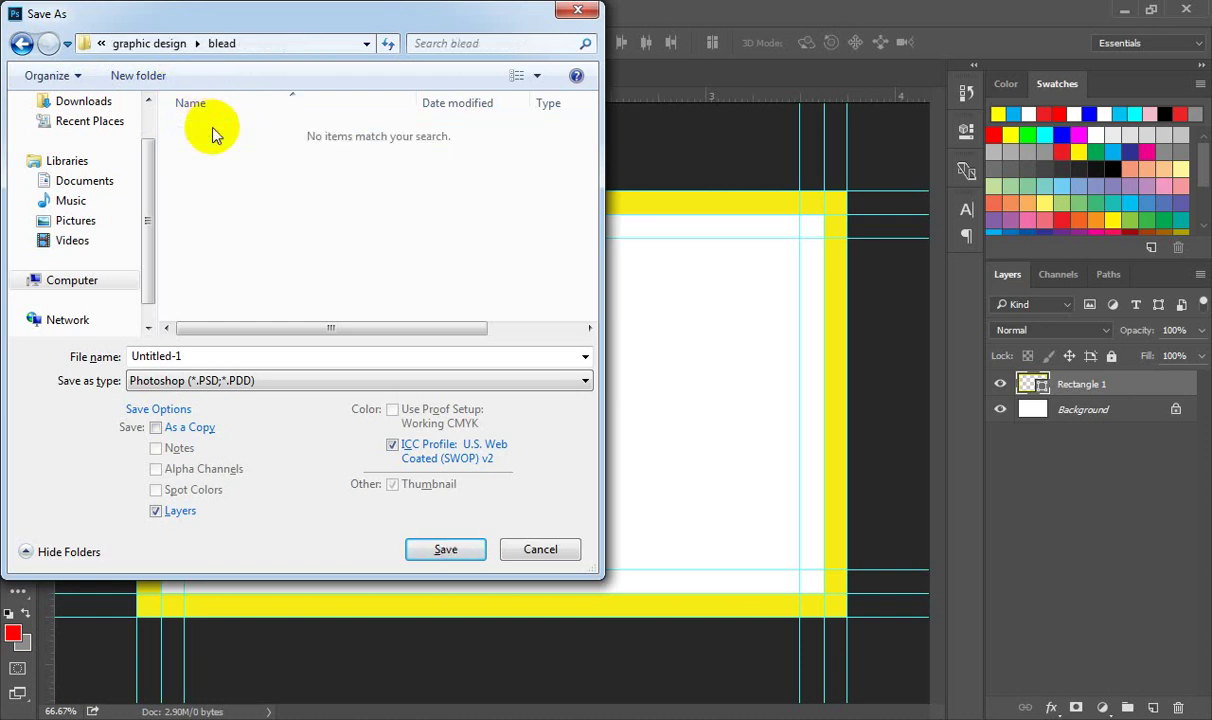
Step: Save the document in the blead folder as Untitled-1 in Photoshop PSD format with layers included
left_click(303, 356)
left_click(446, 549)
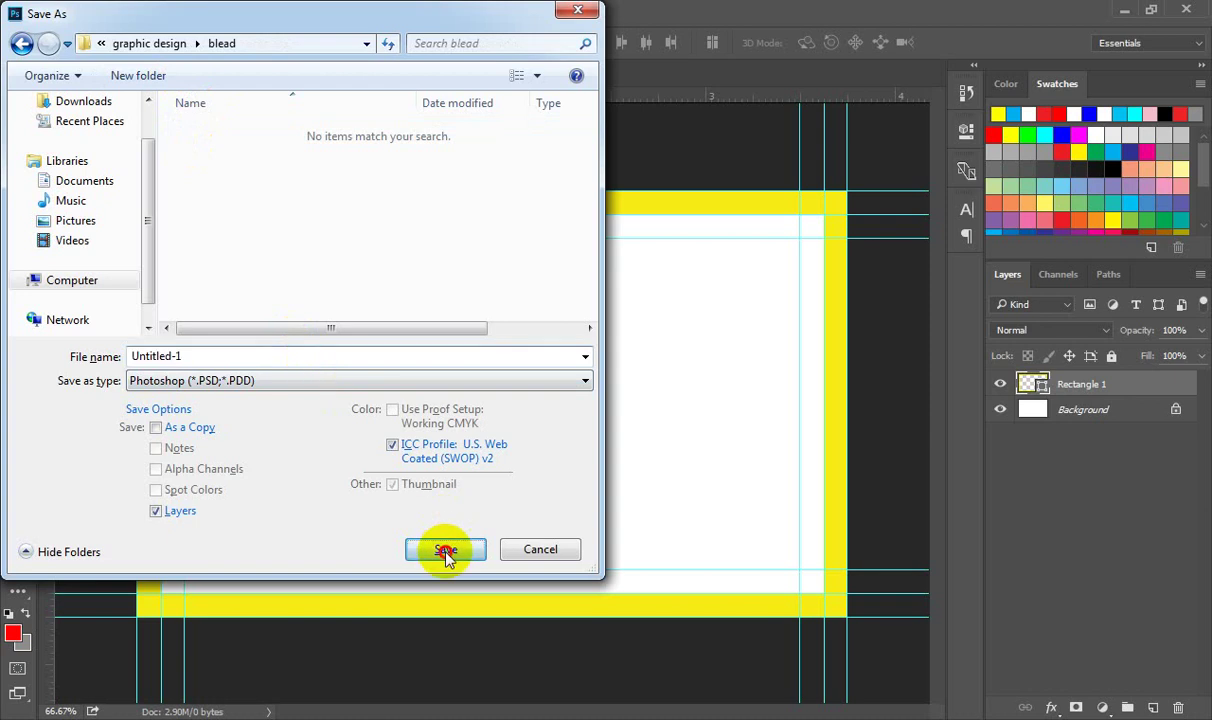
left_click(823, 219)
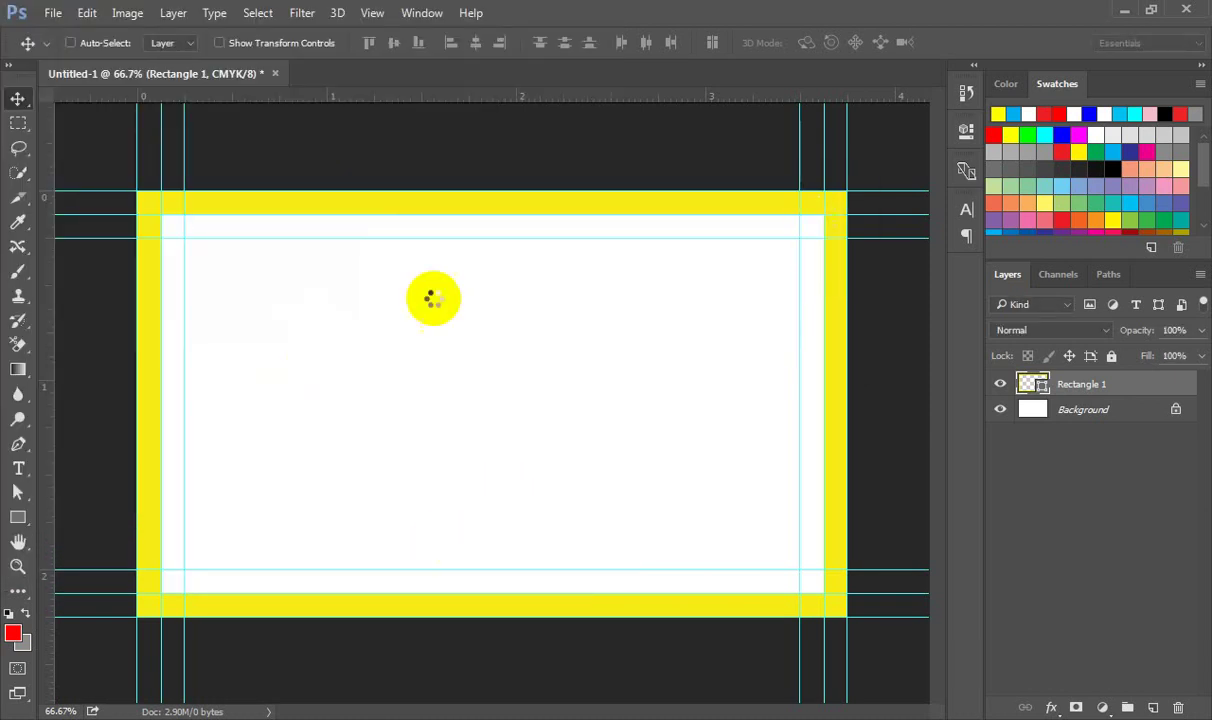
Step: Open the saved Untitled-1 PSD file from the blead folder to check it
left_click(41, 12)
left_click(48, 47)
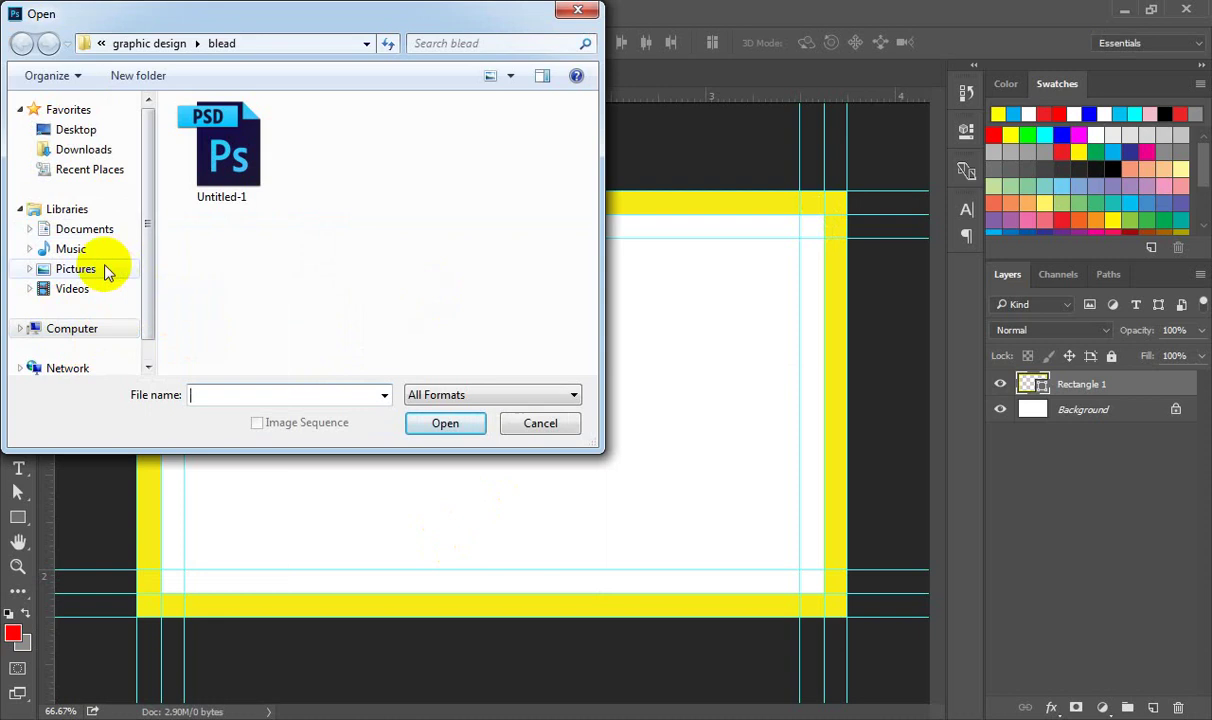
scroll(150, 310, "down", 1)
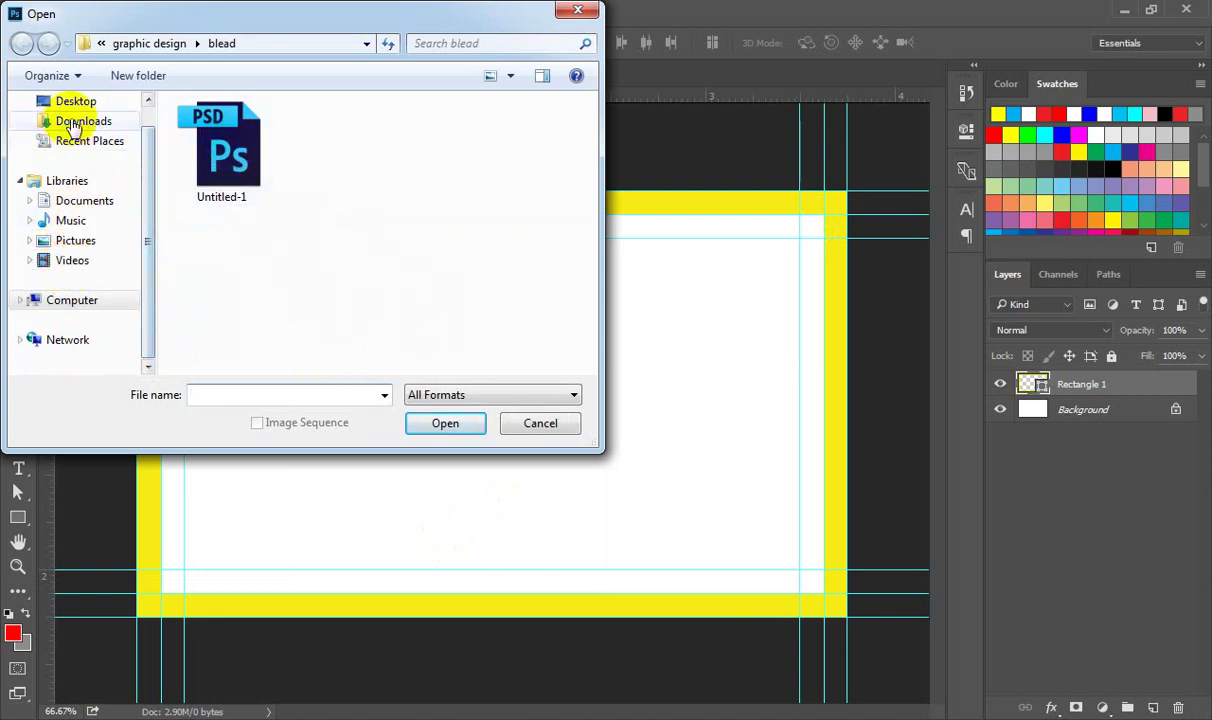
double_click(228, 160)
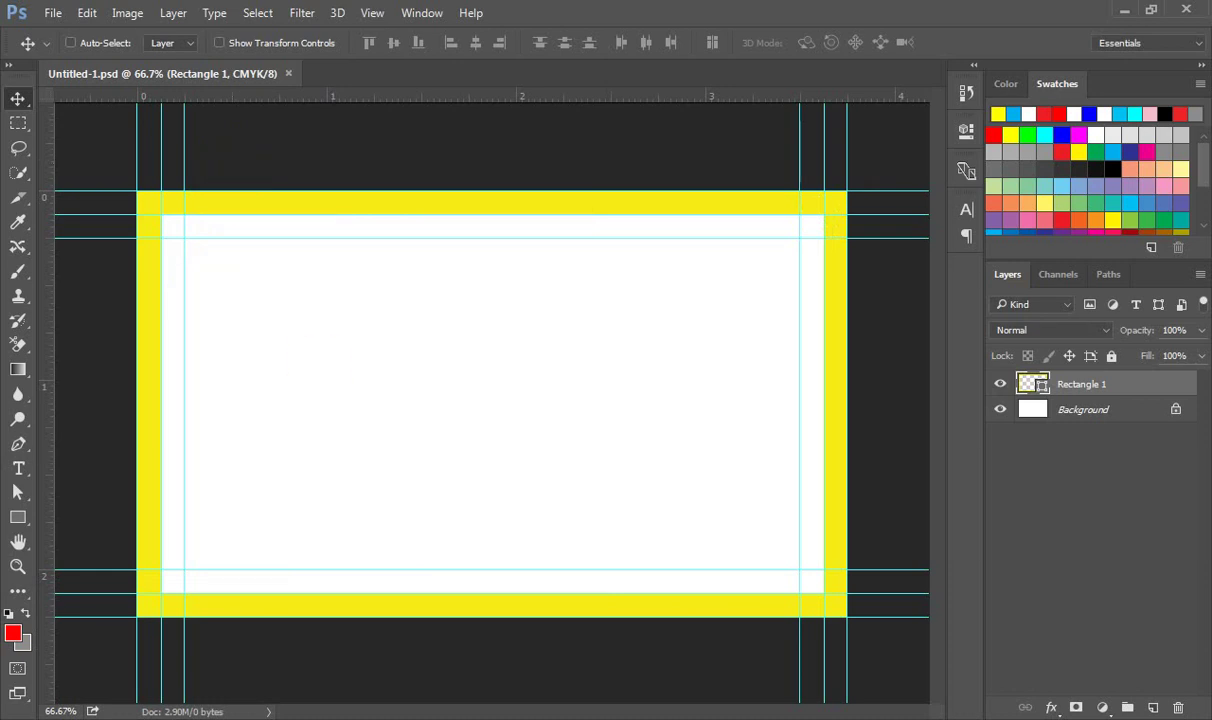
left_click(500, 690)
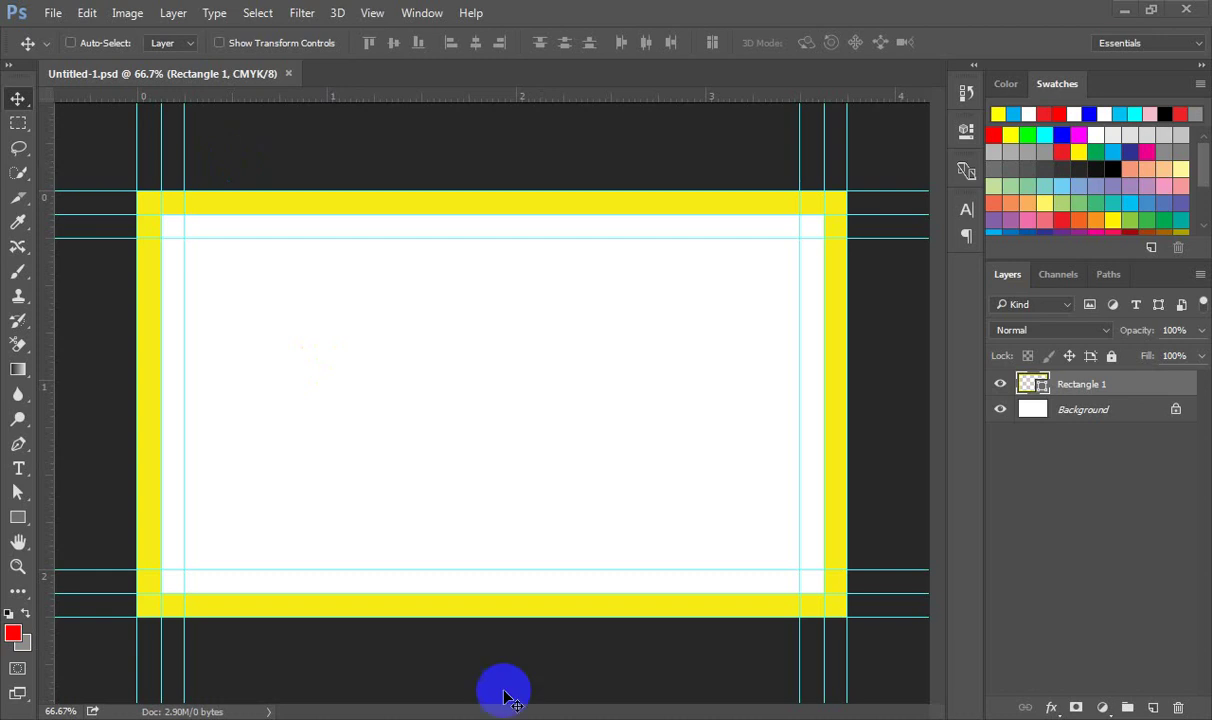